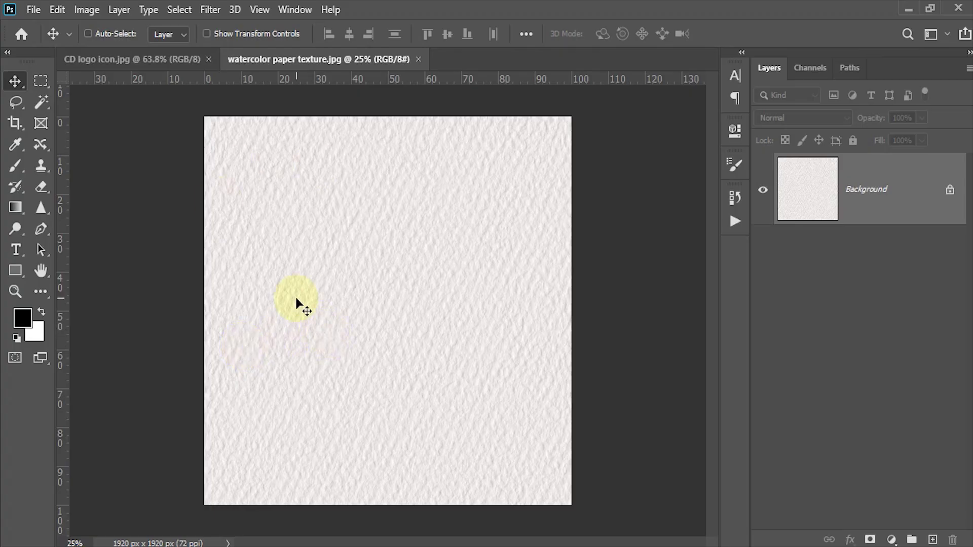
left_click(58, 10)
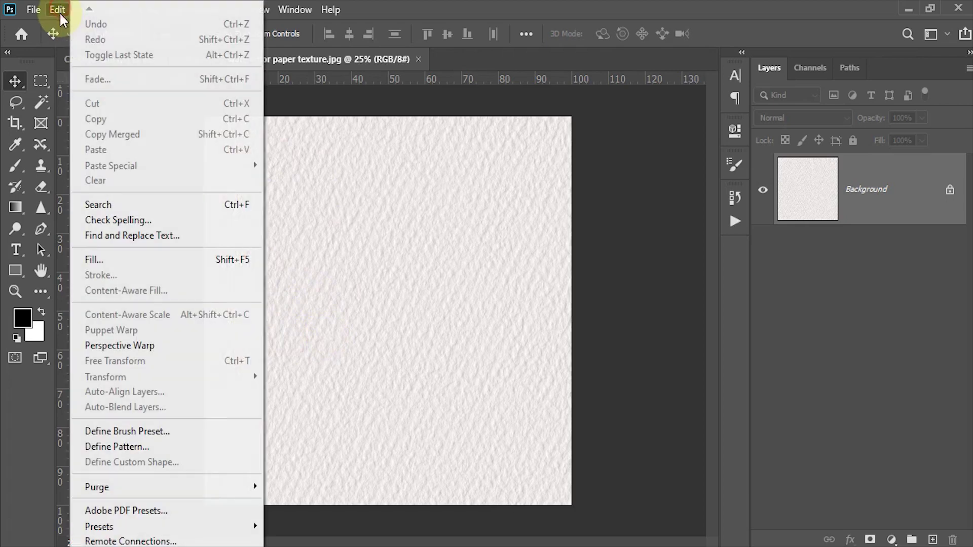
left_click(136, 447)
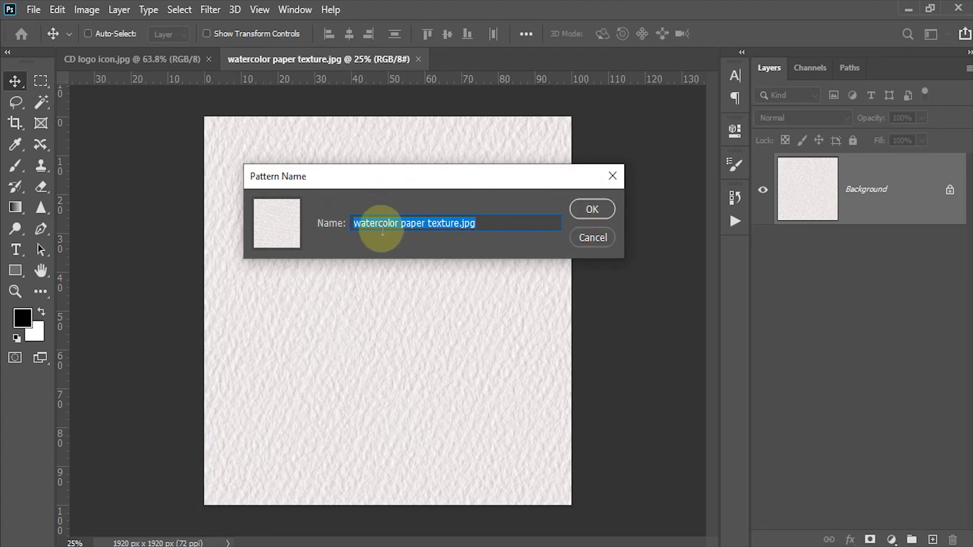
left_click(594, 237)
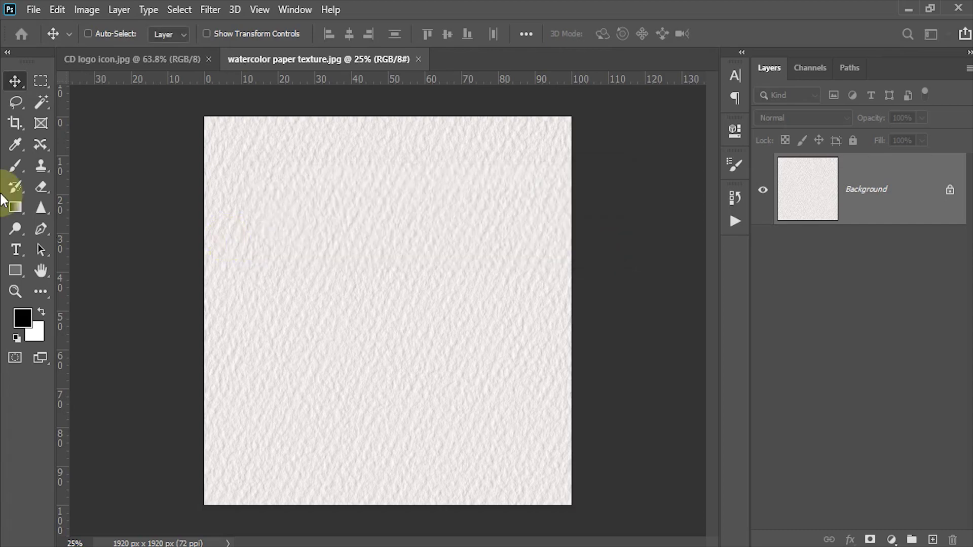
- Create a new 2000 x 2000 pixel document at 72 pixels/inch with a white background
left_click(32, 10)
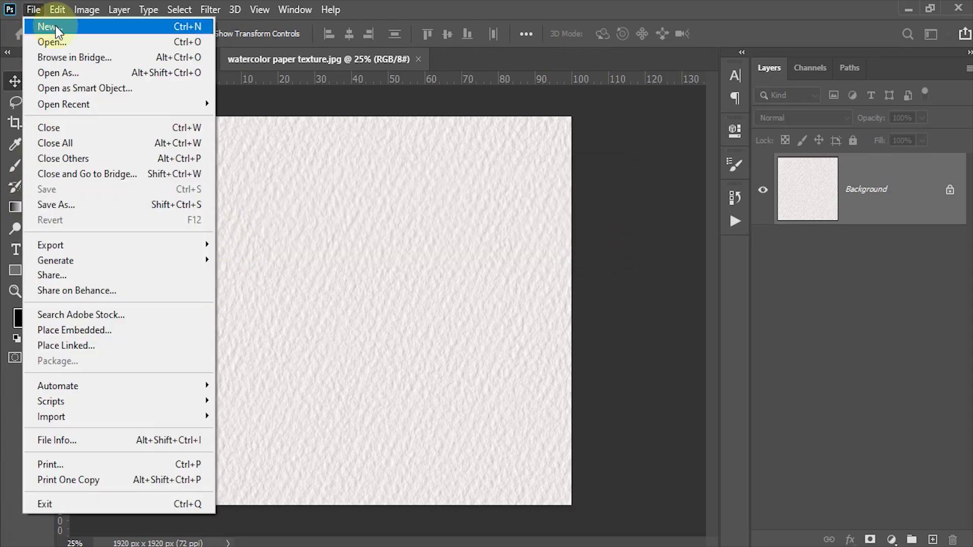
left_click(57, 31)
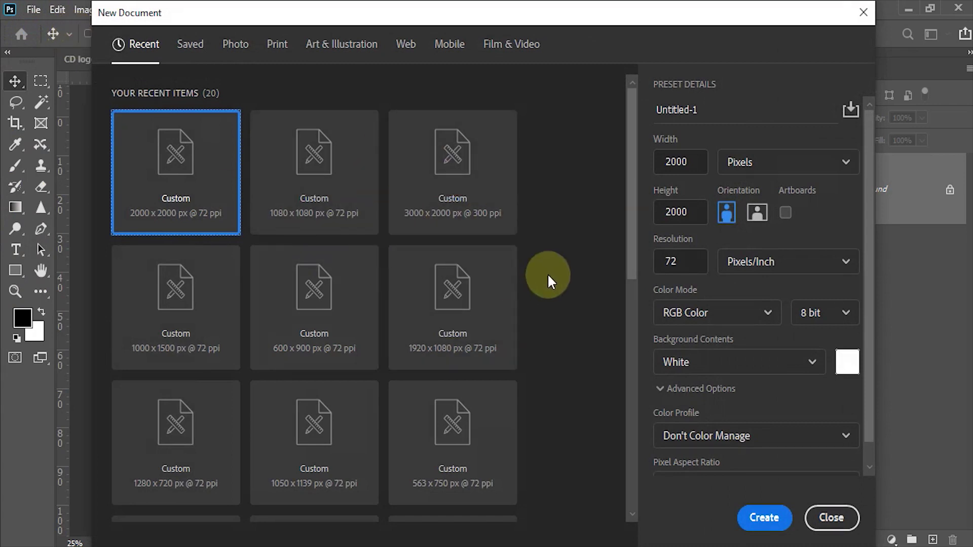
left_click(684, 161)
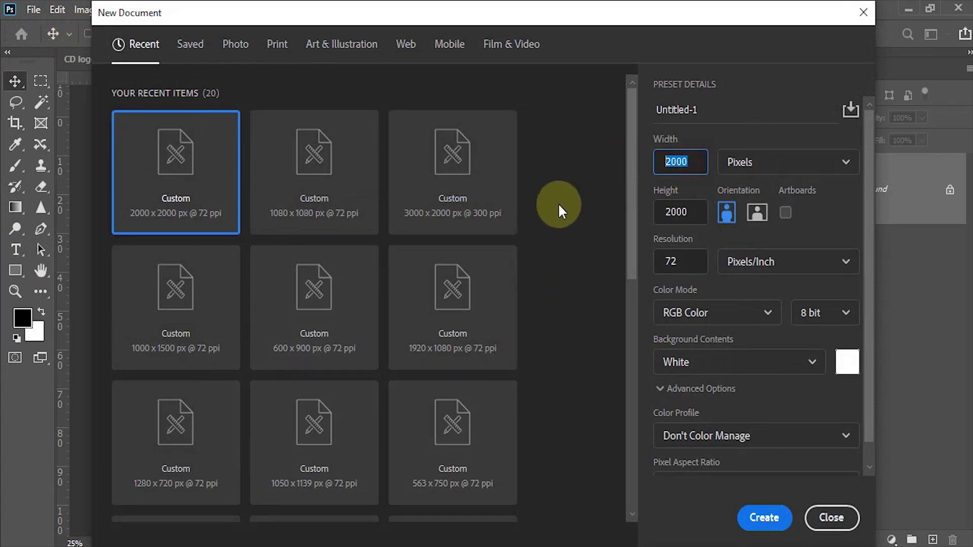
left_click(681, 214)
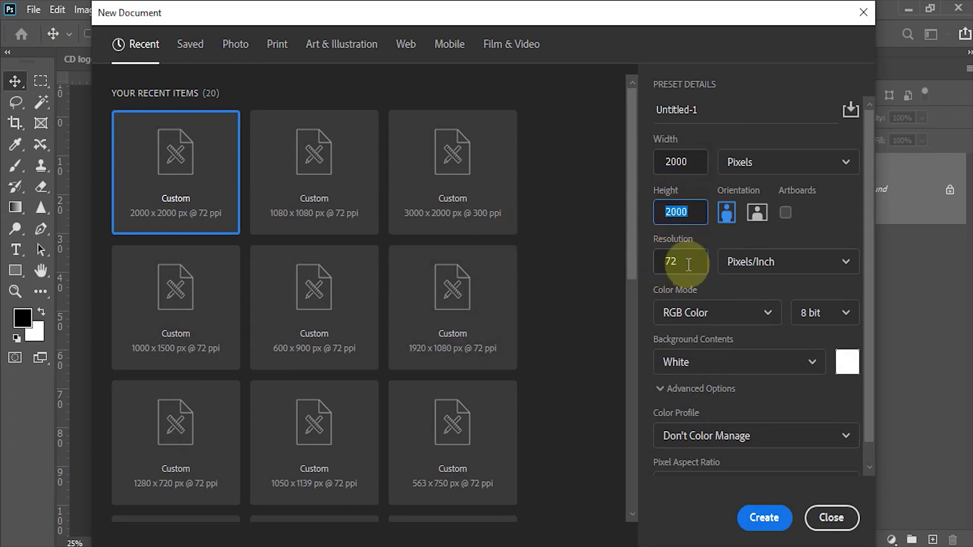
left_click(670, 262)
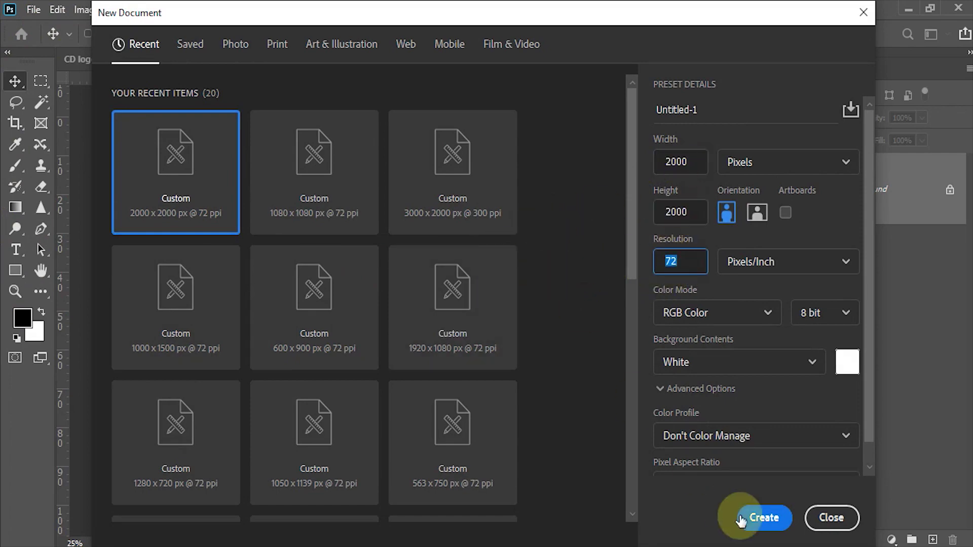
left_click(764, 518)
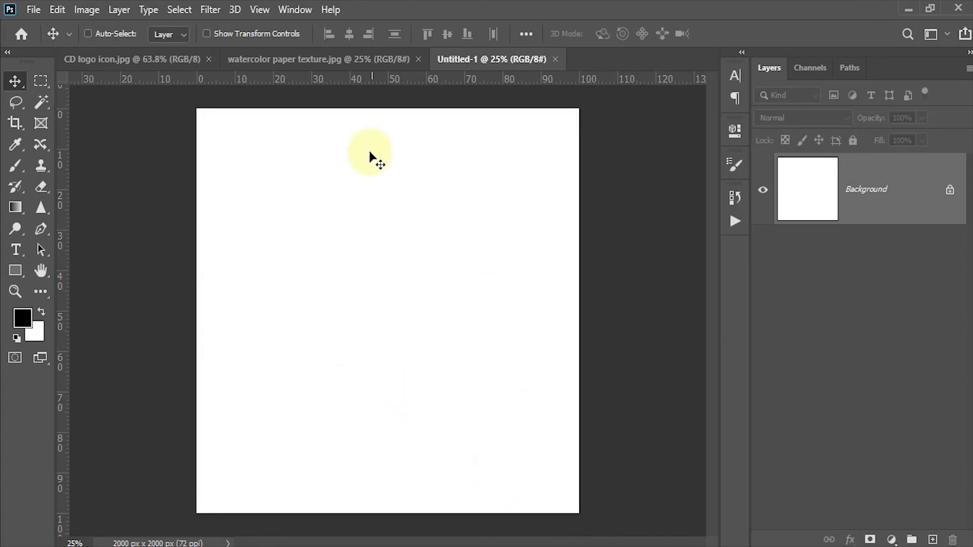
- Add a pattern fill layer above the background using the watercolor paper texture pattern at 100% scale
left_click(890, 540)
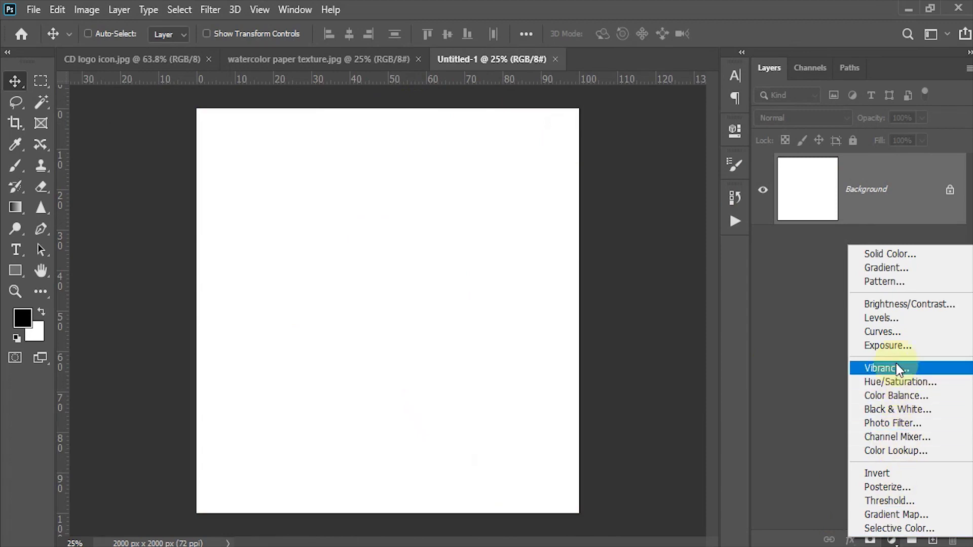
left_click(897, 282)
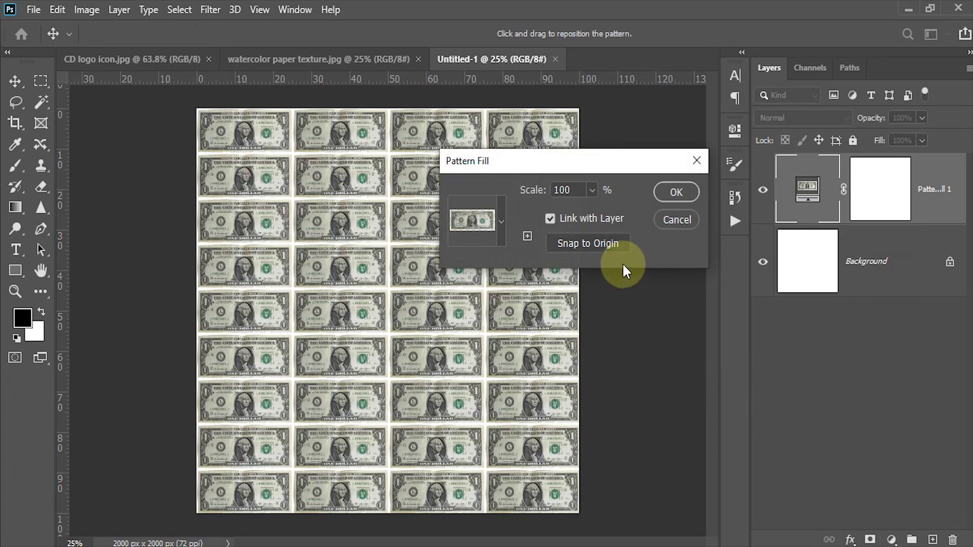
left_click(502, 219)
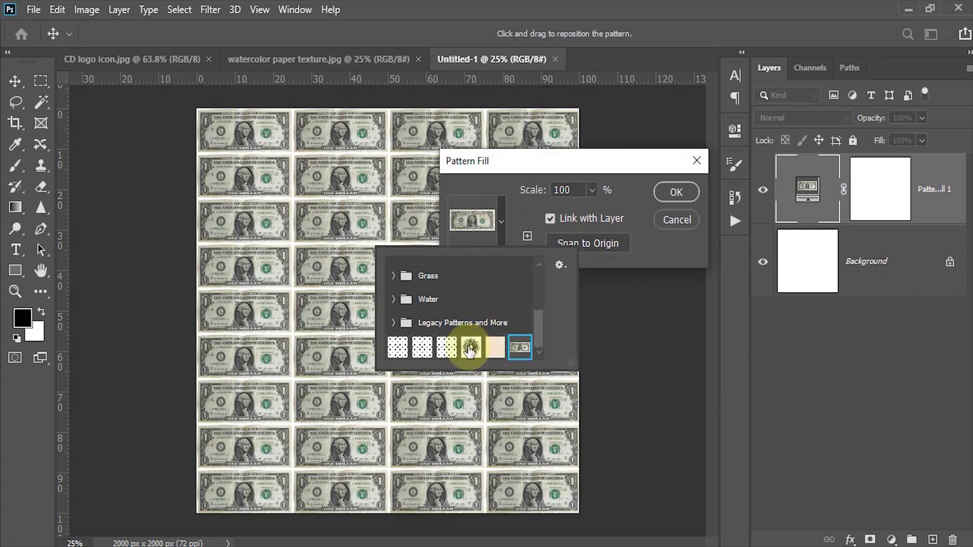
left_click(448, 347)
scroll(464, 325, "up", 1)
scroll(464, 326, "up", 1)
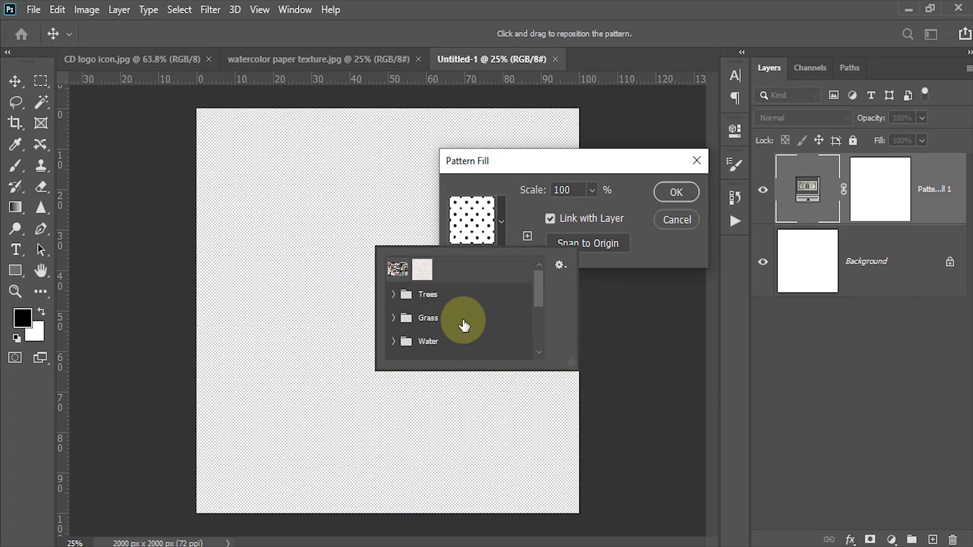
left_click(423, 272)
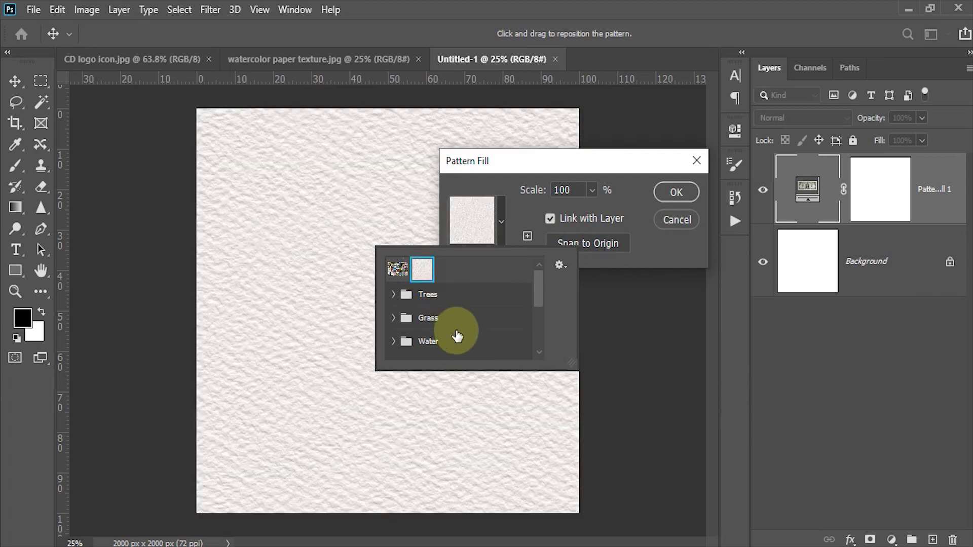
left_click(596, 177)
left_click(674, 192)
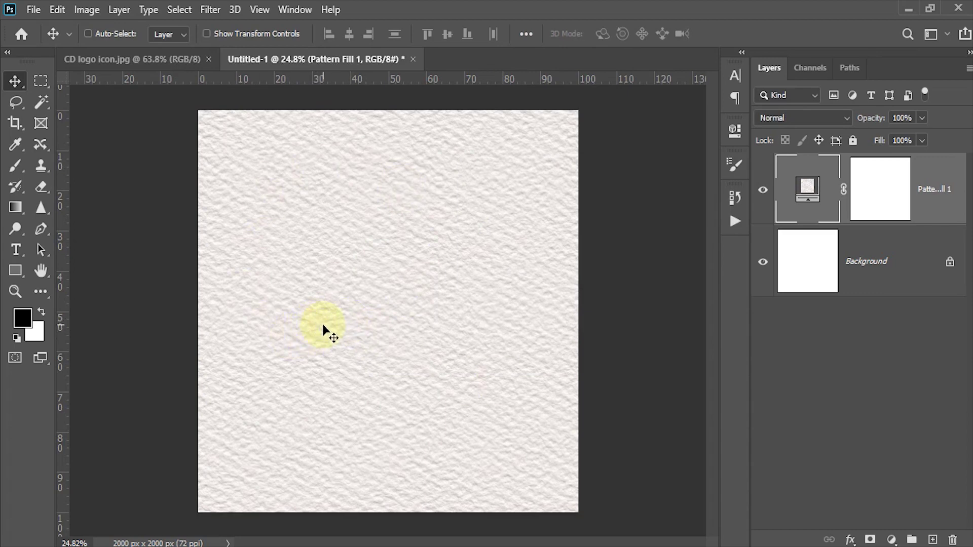
- In CD logo icon.jpg, darken the logo to solid black with Levels by setting the black input level to 58
left_click(144, 55)
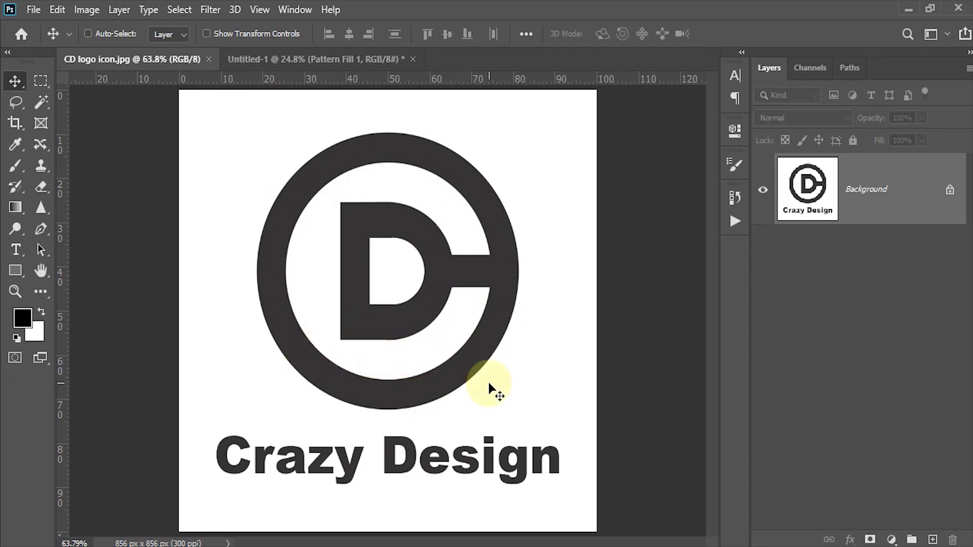
key("ctrl+l")
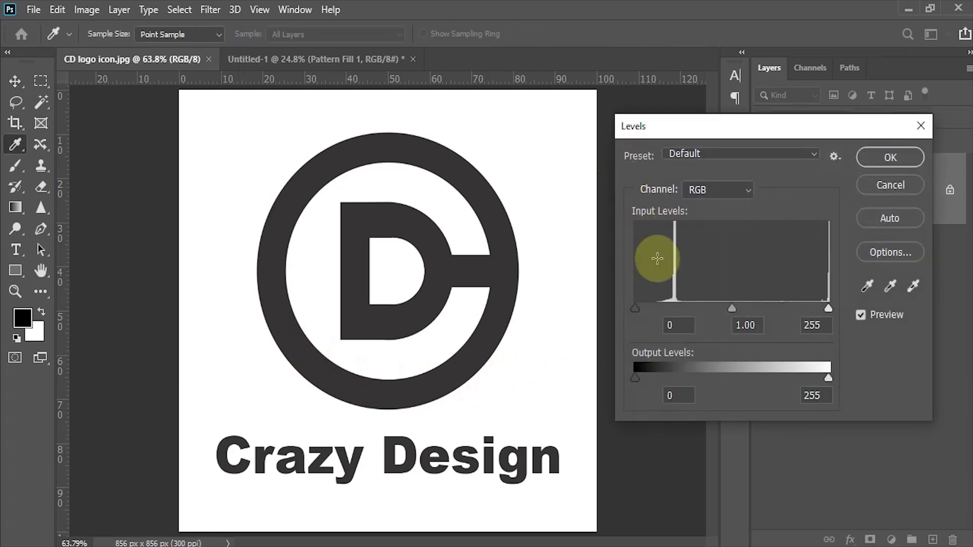
left_click_drag(634, 307, 678, 307)
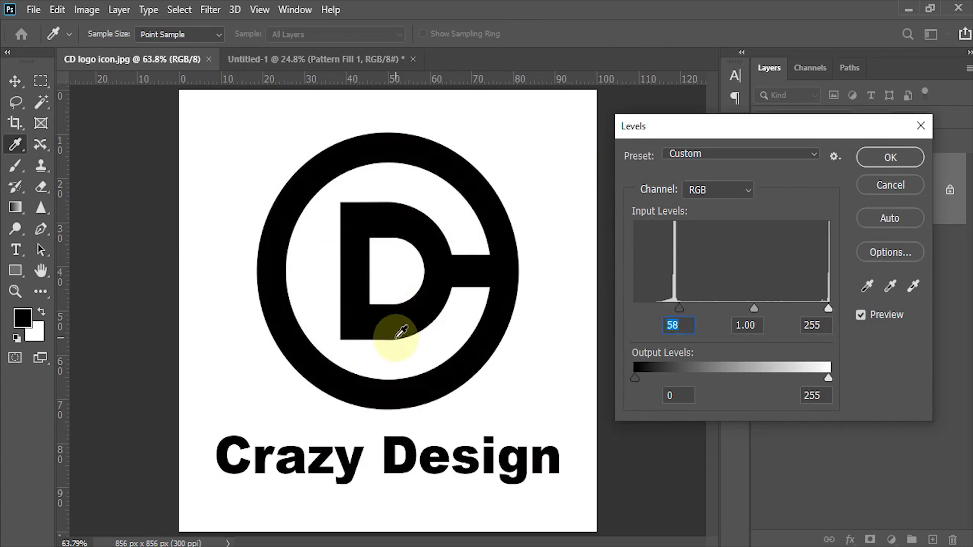
left_click(890, 157)
key("v")
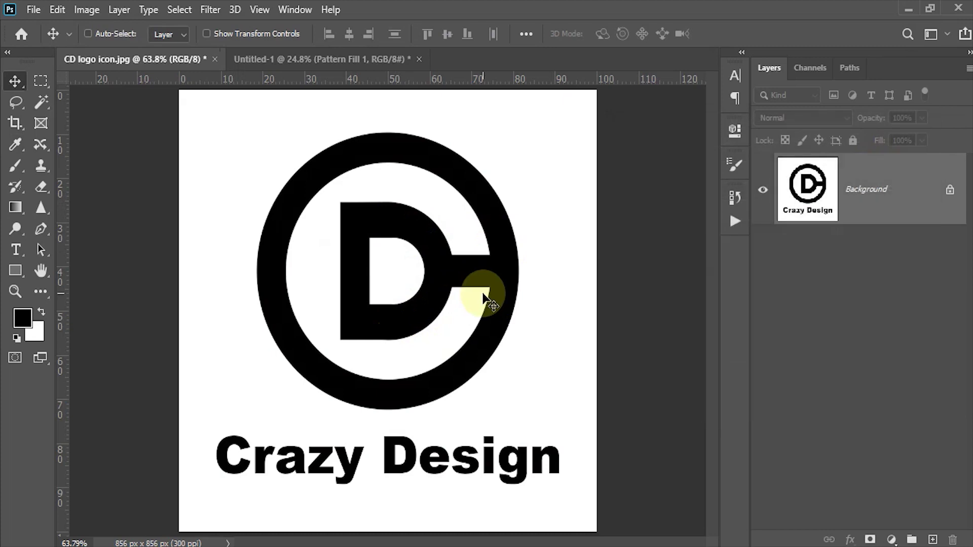
- Load the RGB channel as a selection and use it to add a layer mask that hides the logo's white background
left_click(811, 68)
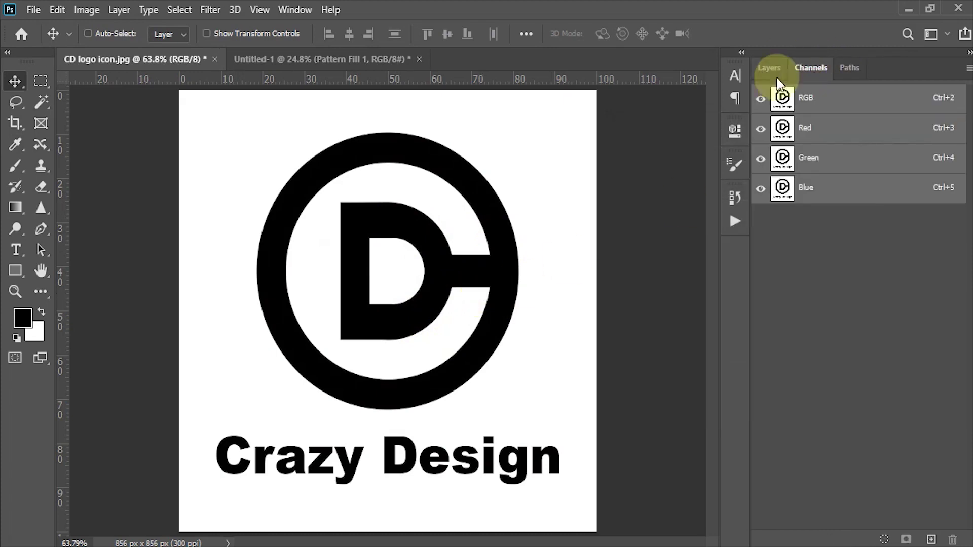
left_click(295, 10)
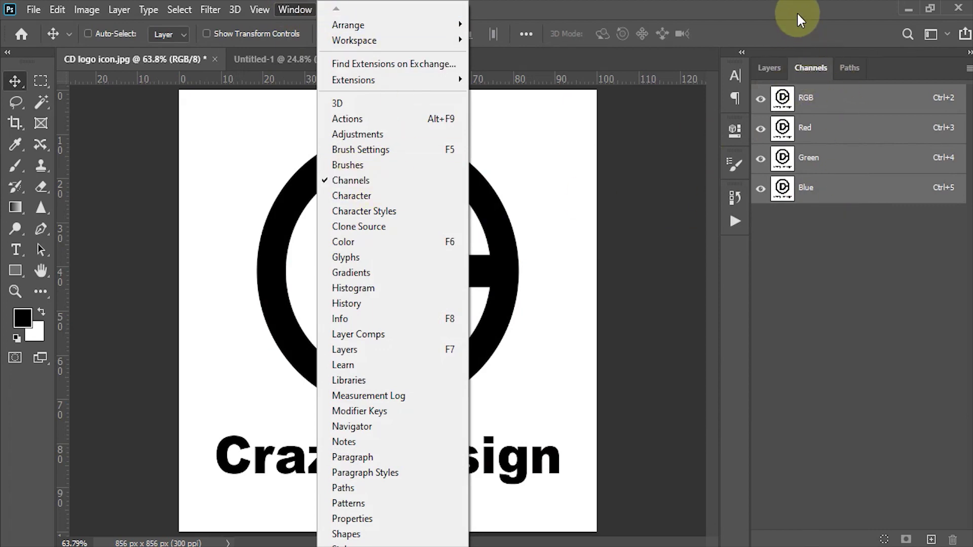
left_click(850, 276)
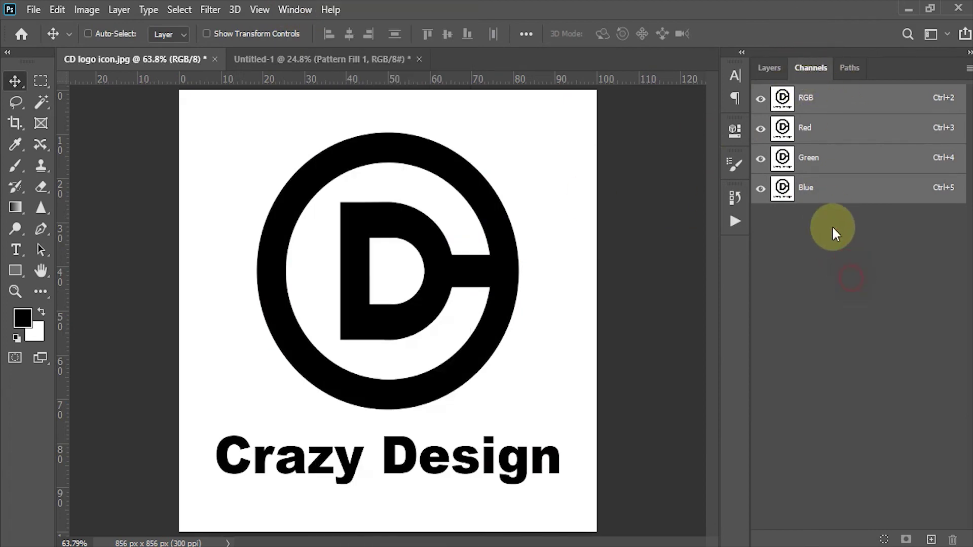
left_click(783, 101, "ctrl")
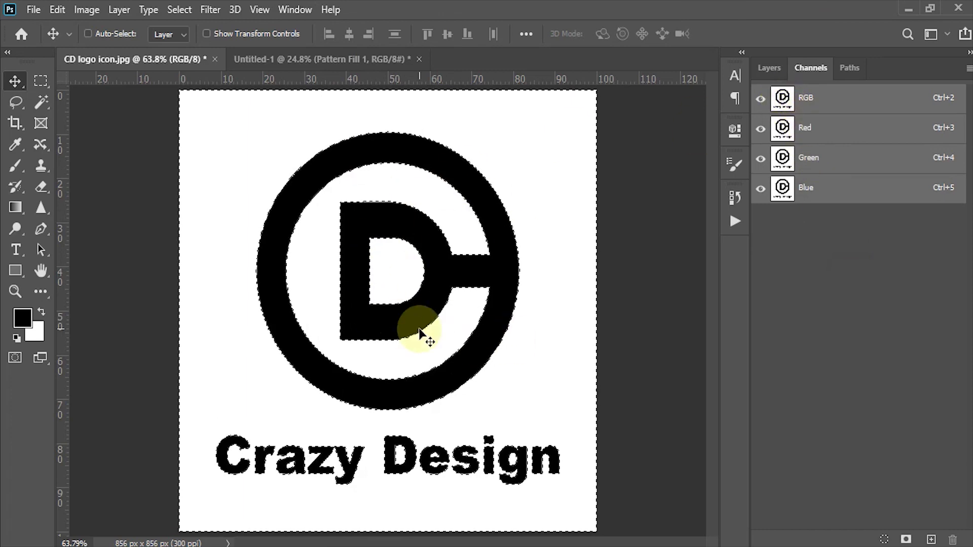
left_click(766, 69)
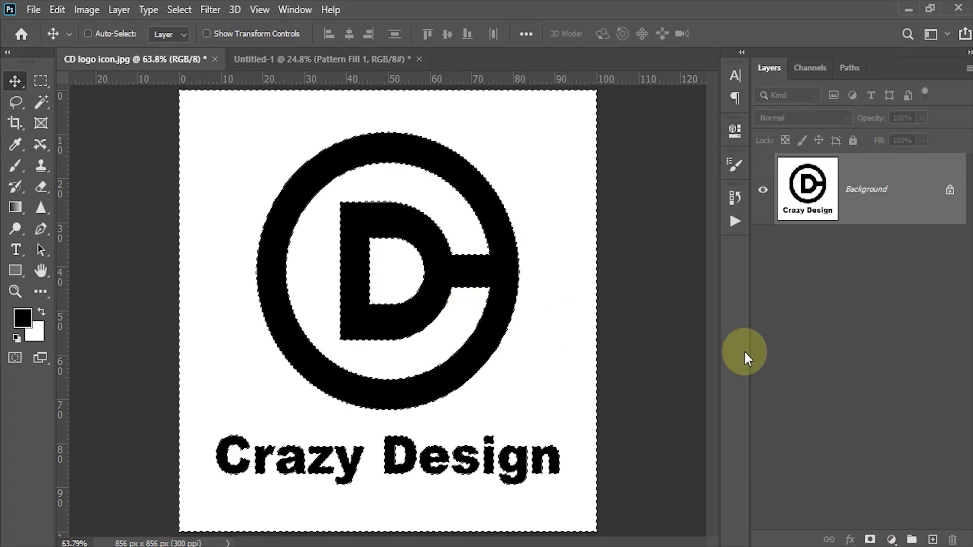
left_click(871, 540)
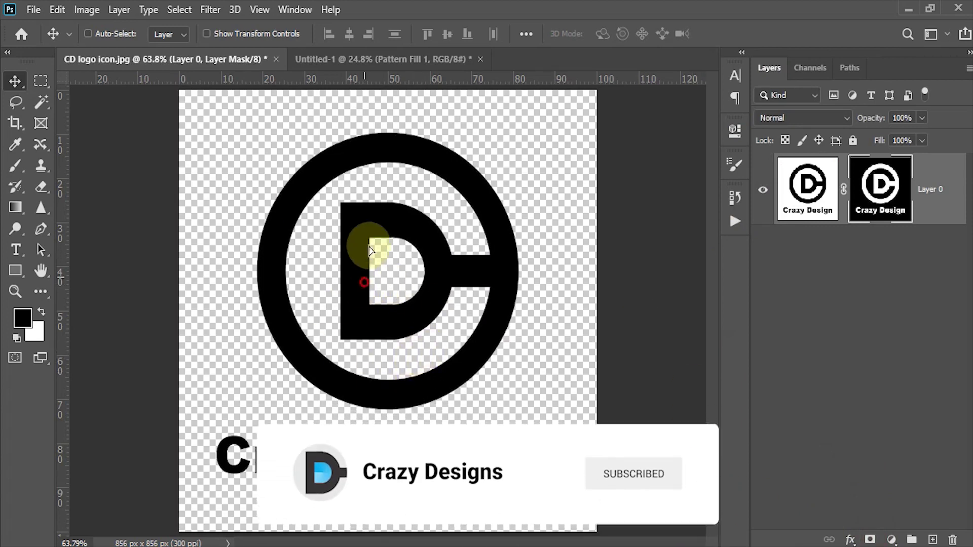
- Copy the masked logo into the paper texture document and convert its layer to a smart object
left_click_drag(369, 250, 439, 233)
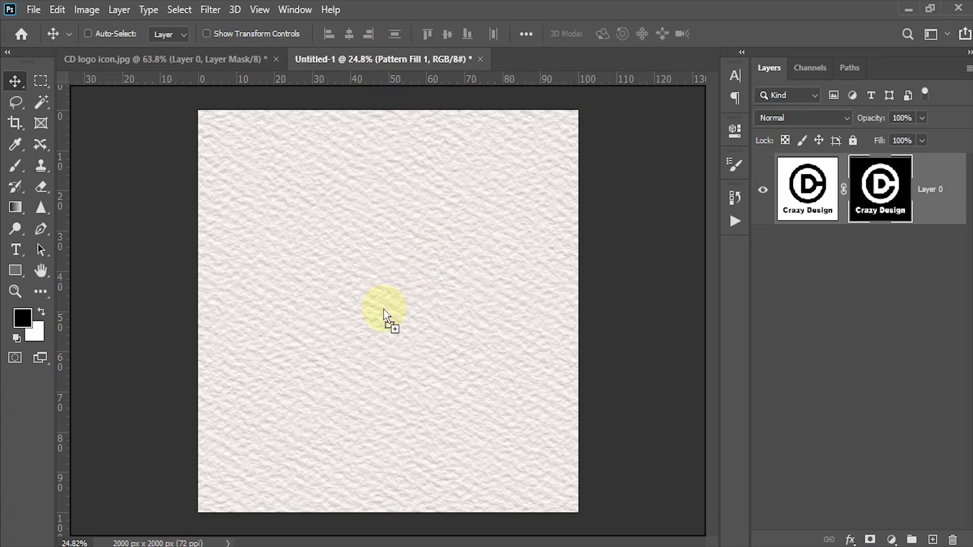
left_click_drag(384, 309, 381, 305)
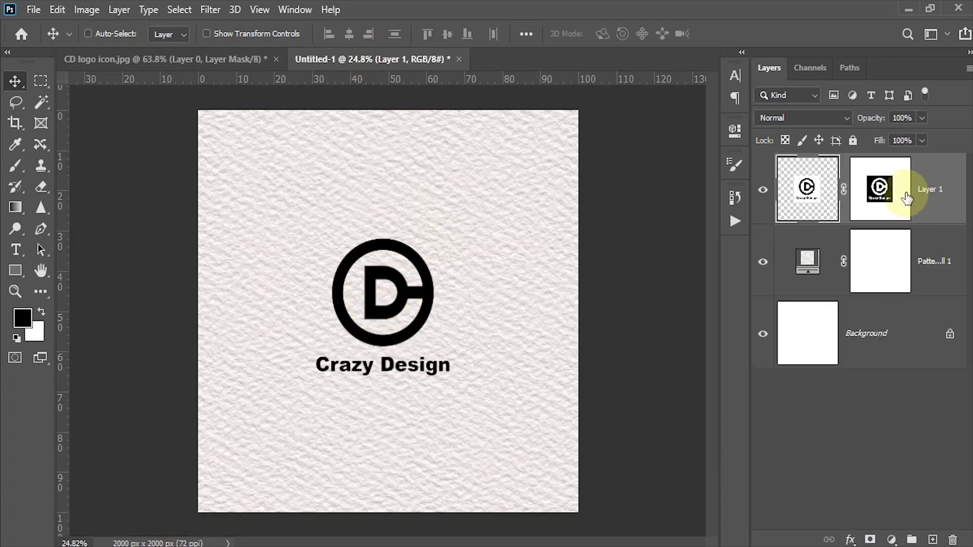
right_click(934, 188)
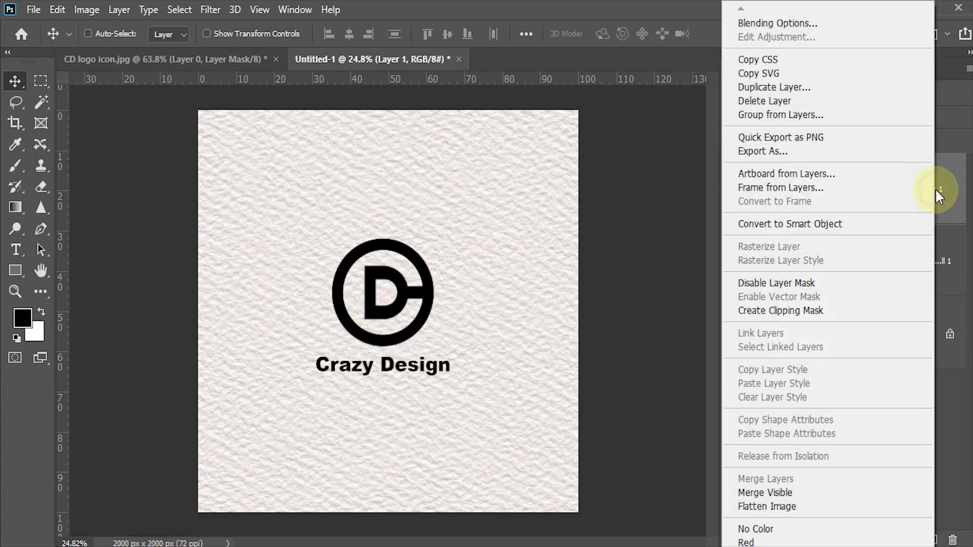
left_click(805, 224)
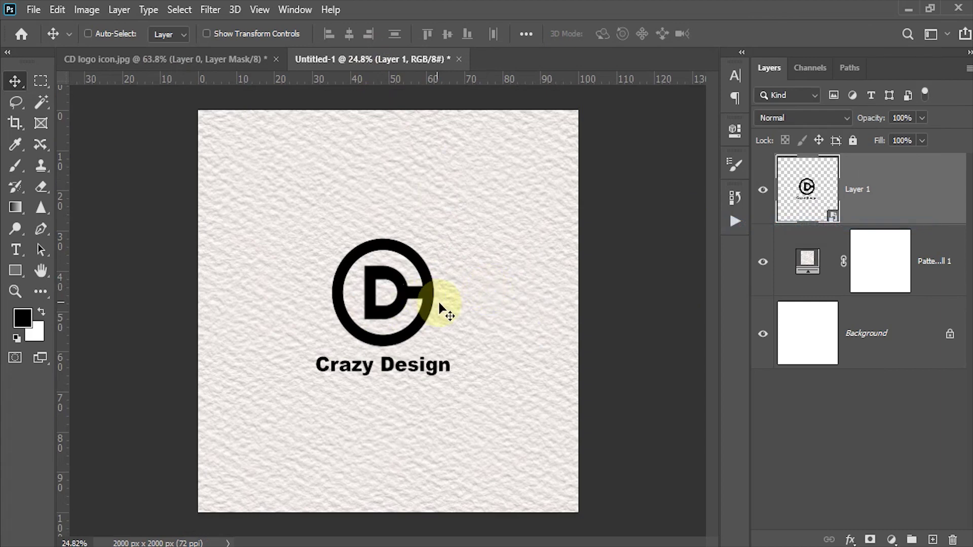
- Scale the logo to about 144.63% and center it horizontally on the paper, at about X 1000 px, Y 900 px
key("ctrl+t")
left_click_drag(463, 223, 499, 183)
left_click_drag(442, 287, 445, 271)
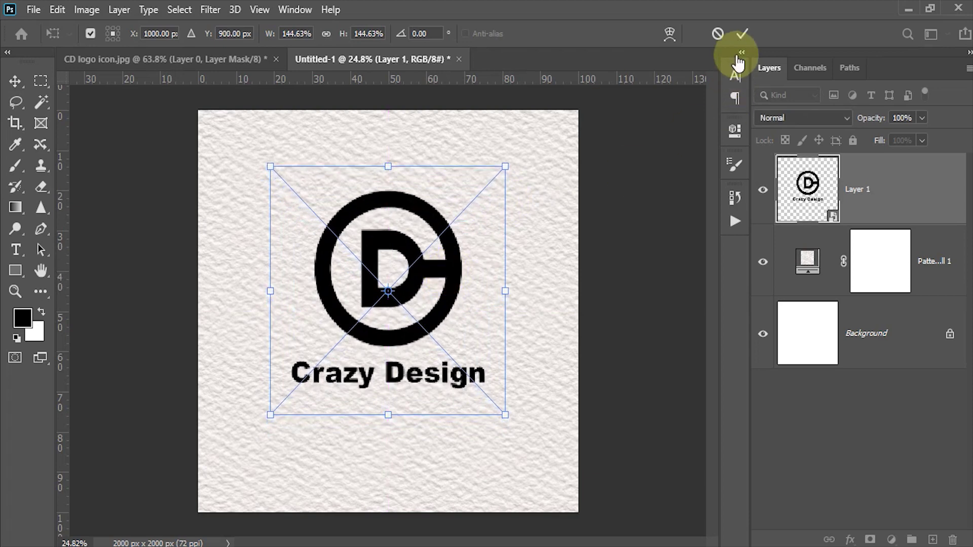
left_click(742, 33)
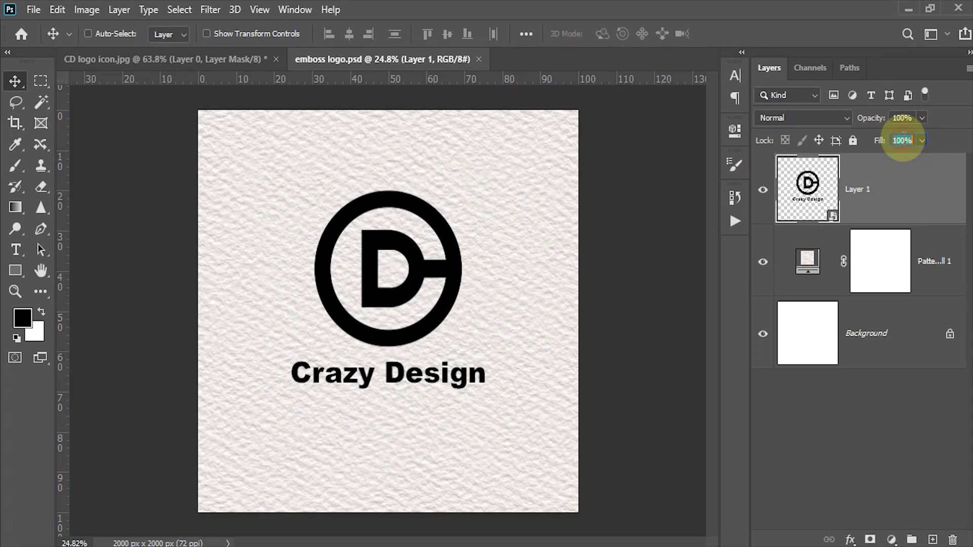
- Set the logo layer's fill to 0% and turn on a Bevel & Emboss effect in its layer style
type("0")
key("Return")
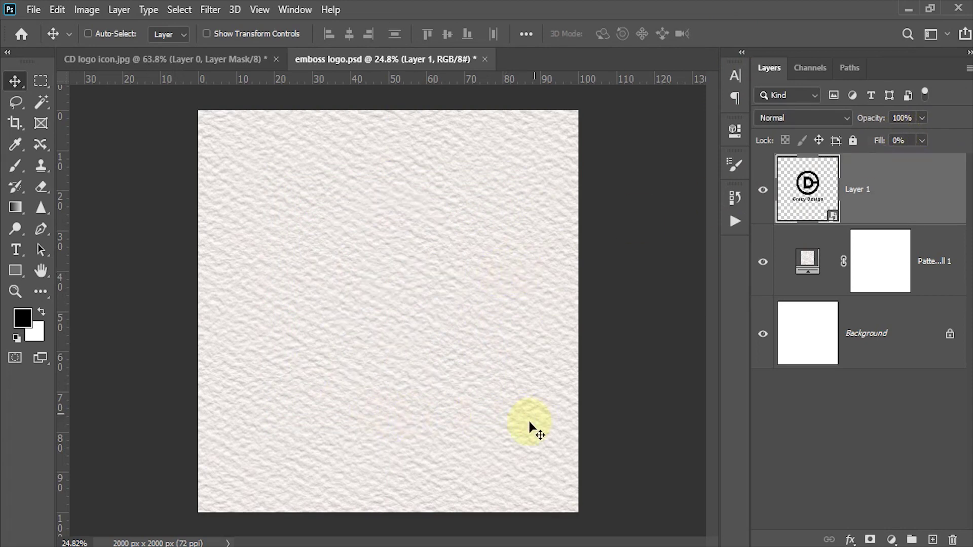
right_click(904, 188)
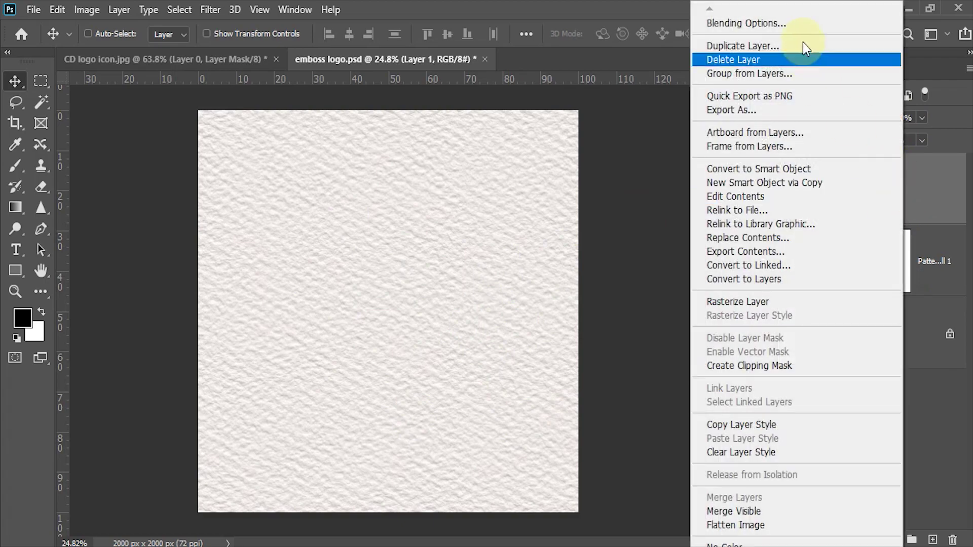
left_click(770, 25)
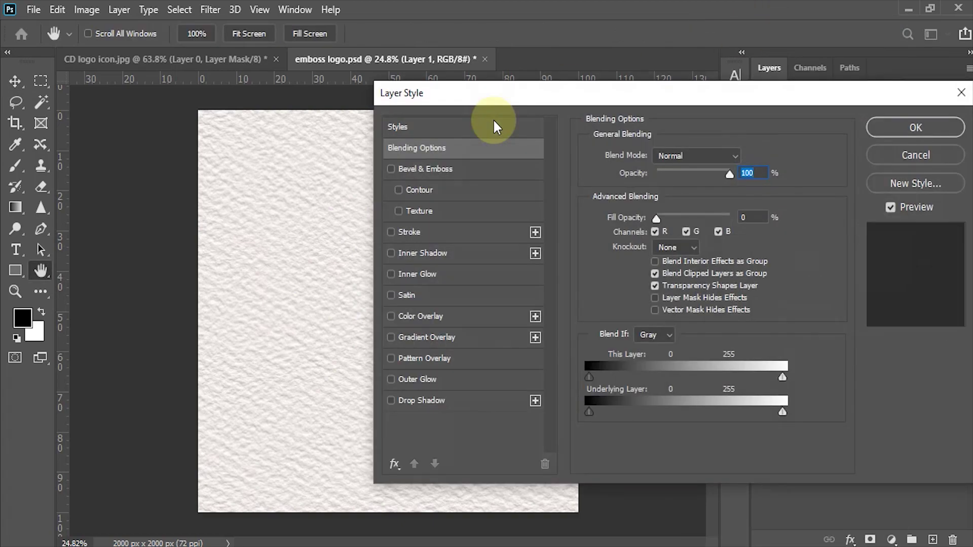
left_click(392, 170)
left_click(418, 168)
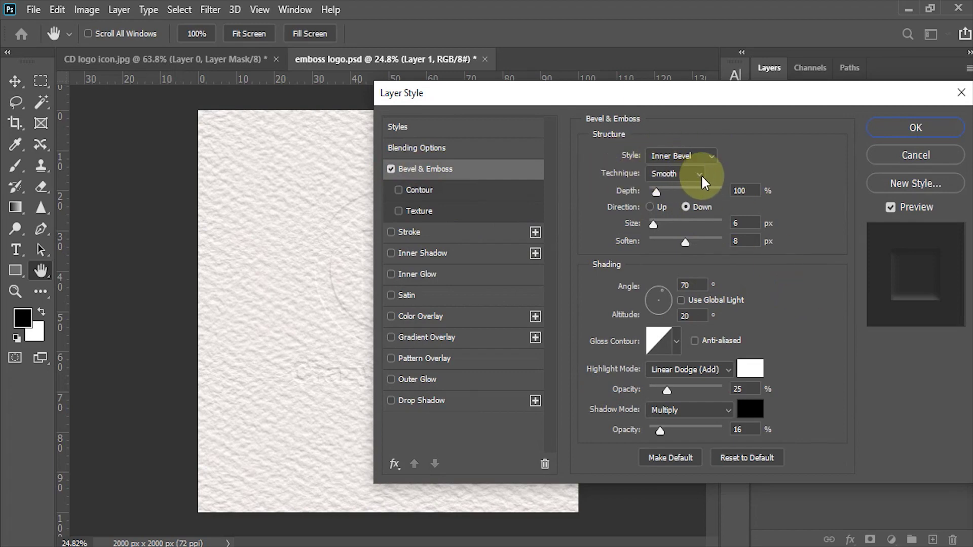
- Set the Bevel & Emboss depth to 200%, size to 12 px and soften to 15 px
double_click(739, 190)
type("20")
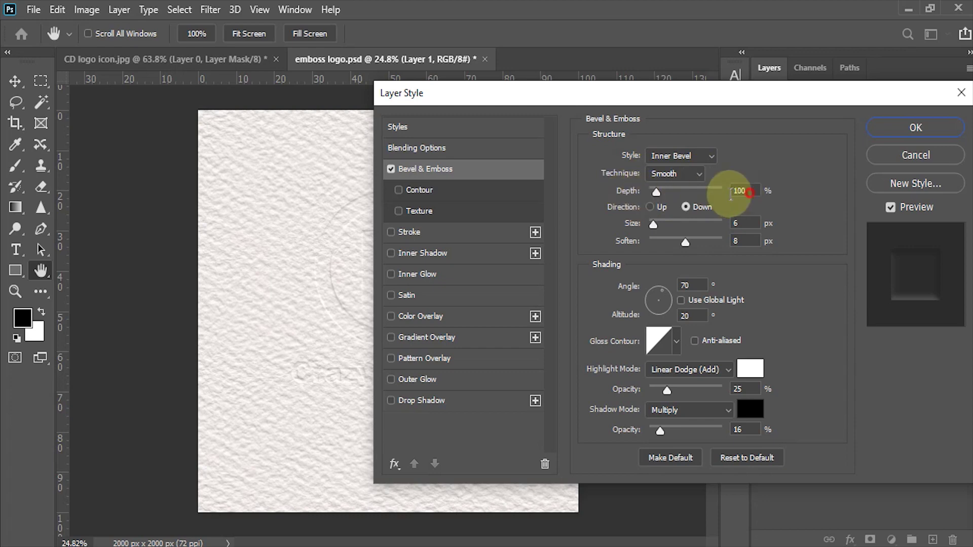
type("0")
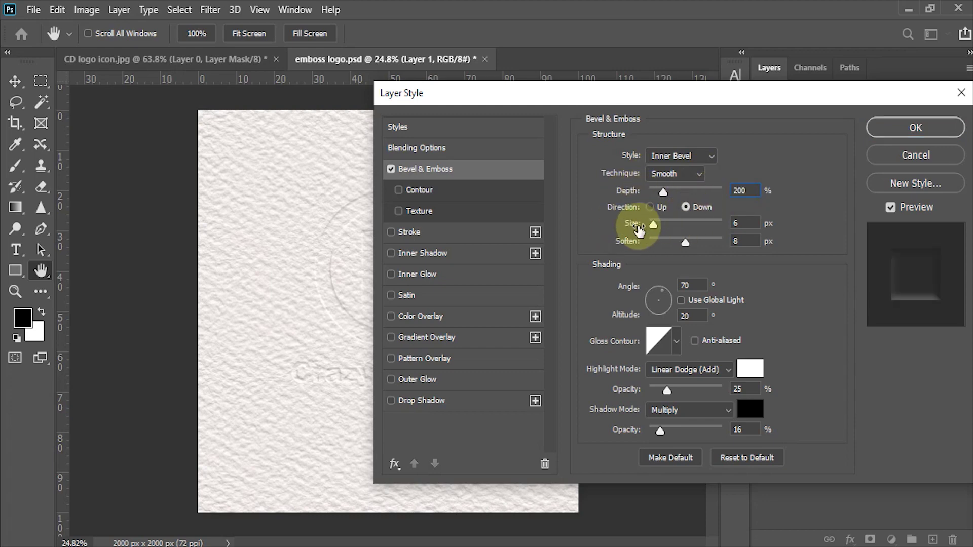
double_click(739, 224)
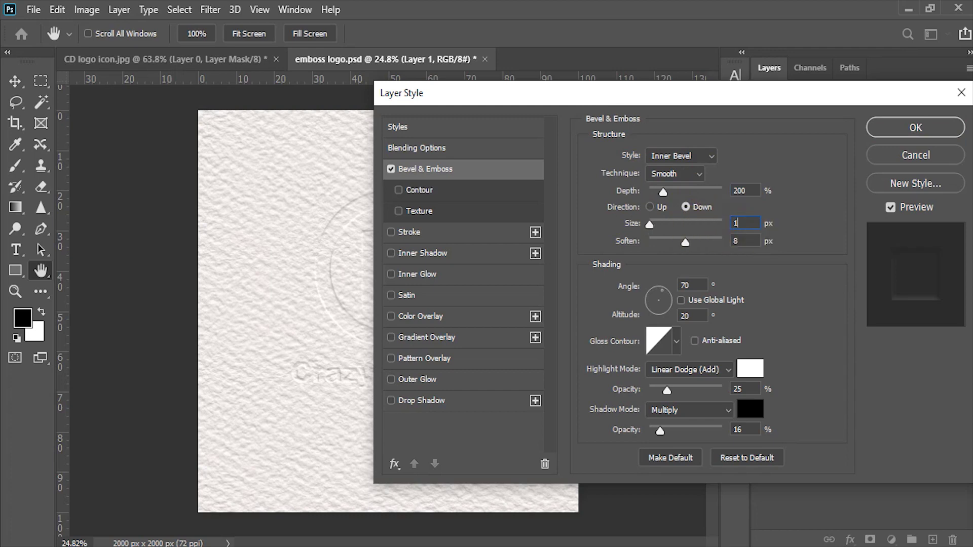
type("12")
left_click_drag(755, 242, 680, 242)
type("15")
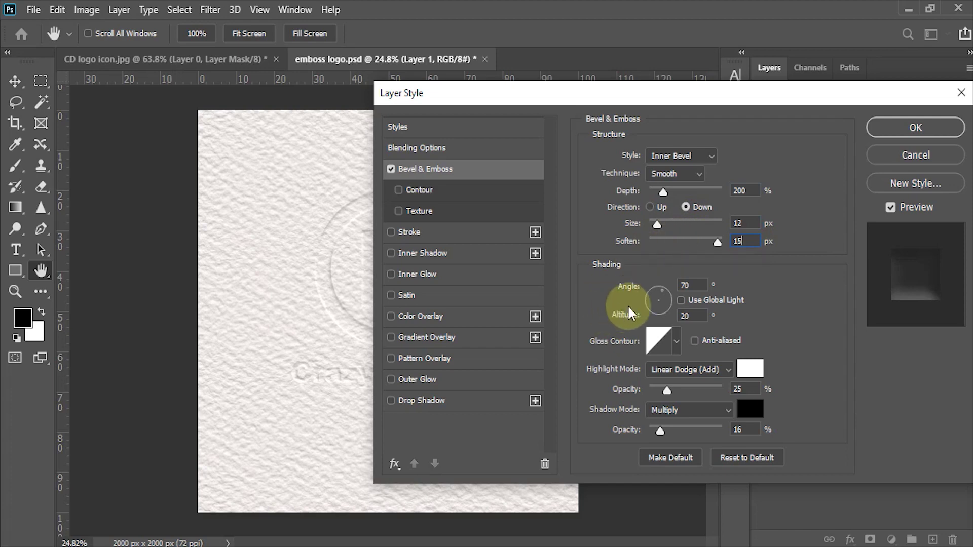
- Set the bevel shading to a 155° angle and 35° altitude with the Linear gloss contour
double_click(688, 286)
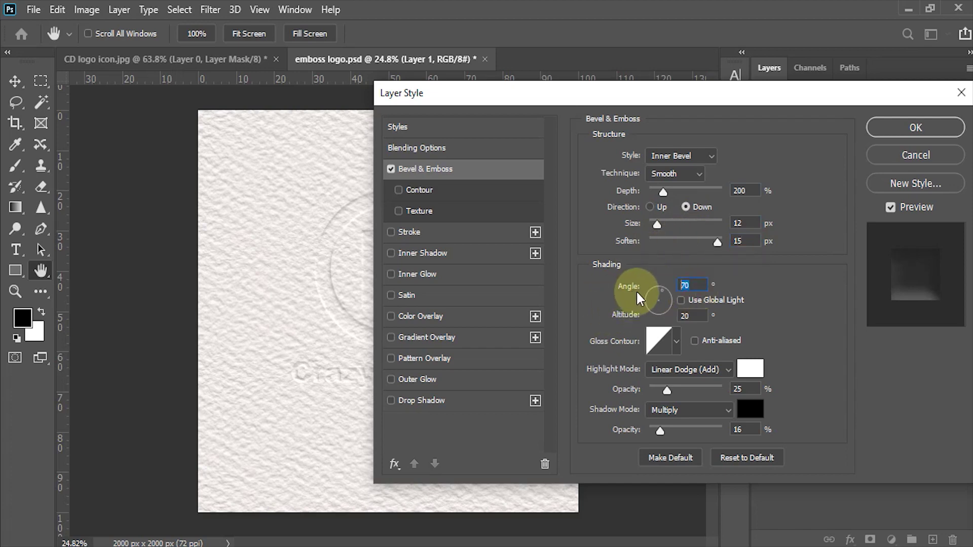
type("155")
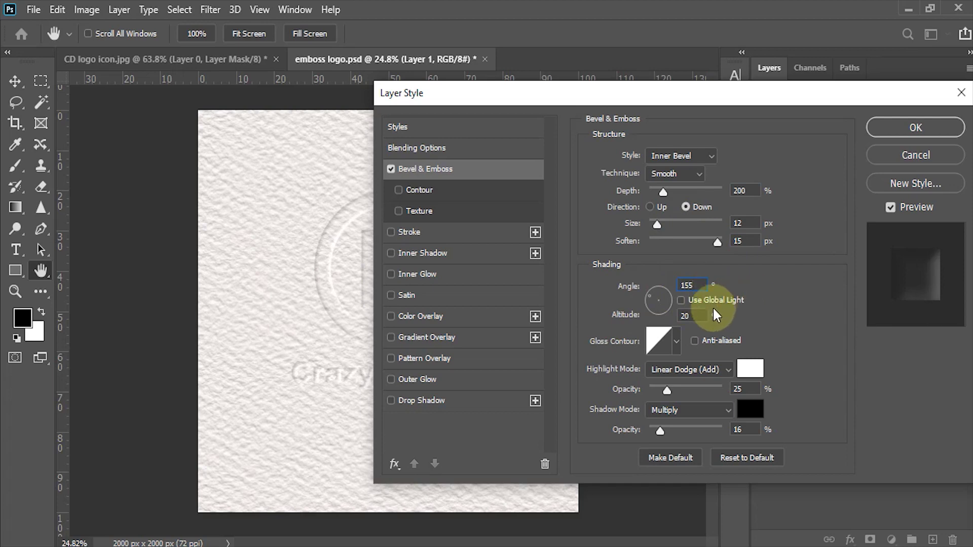
key("Tab")
type("35")
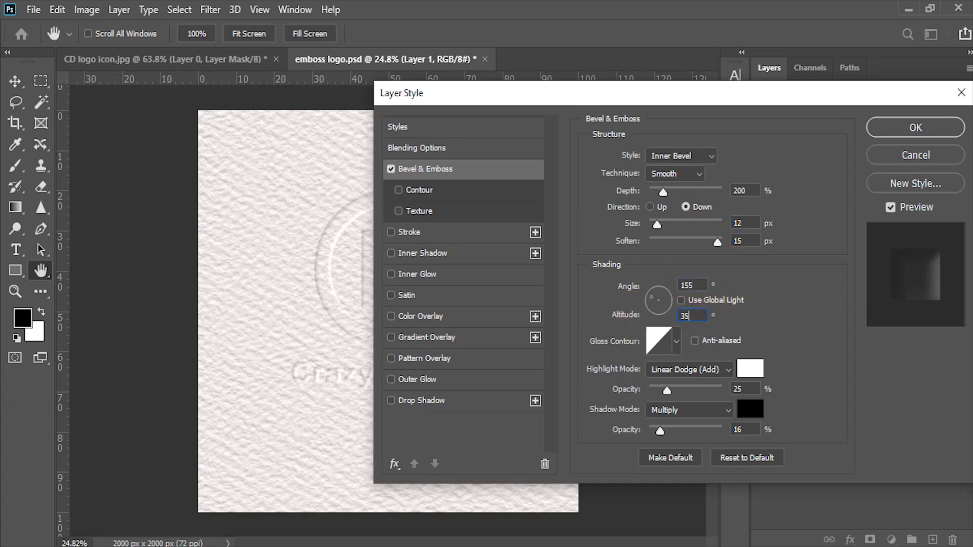
left_click_drag(680, 317, 778, 318)
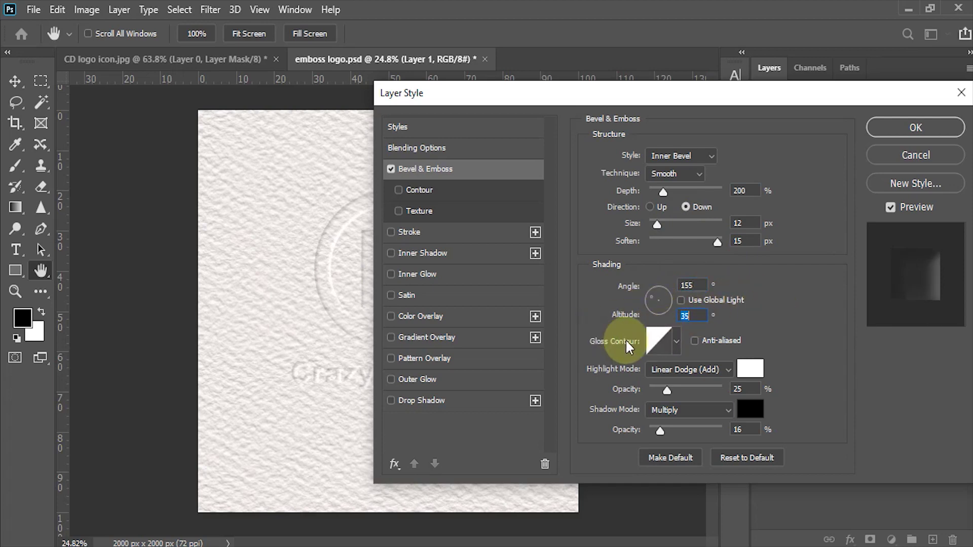
left_click(676, 346)
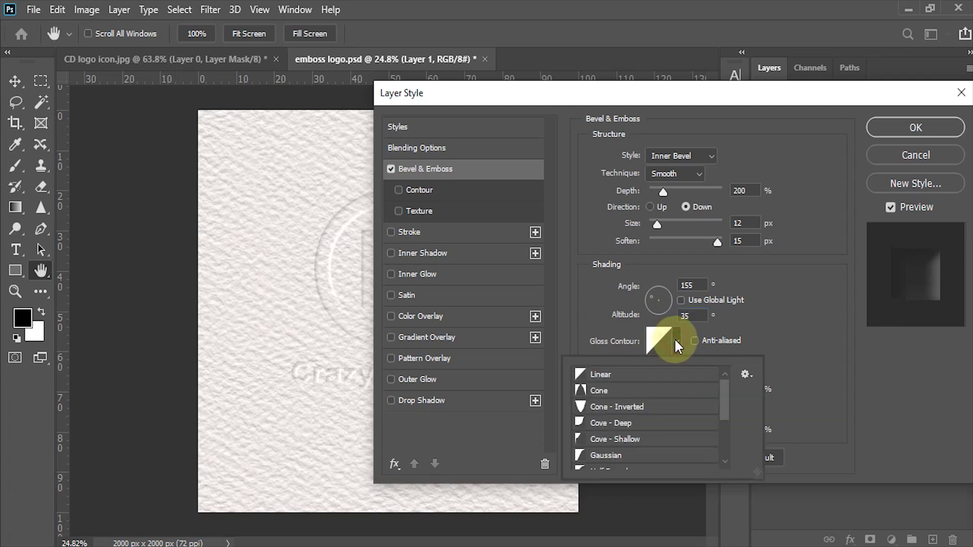
left_click(598, 377)
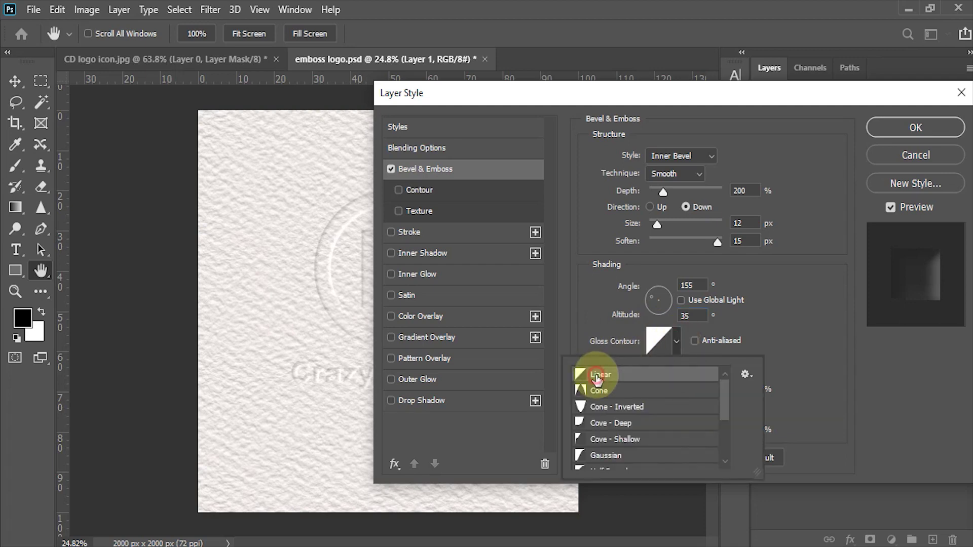
left_click(589, 318)
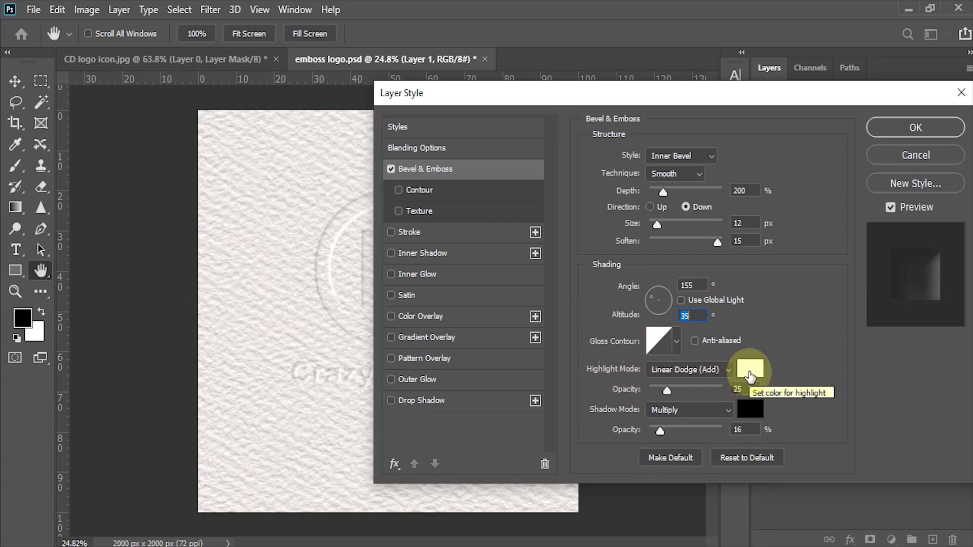
- Set the bevel's highlight opacity to 55% and its shadow opacity to 30%
left_click(743, 389)
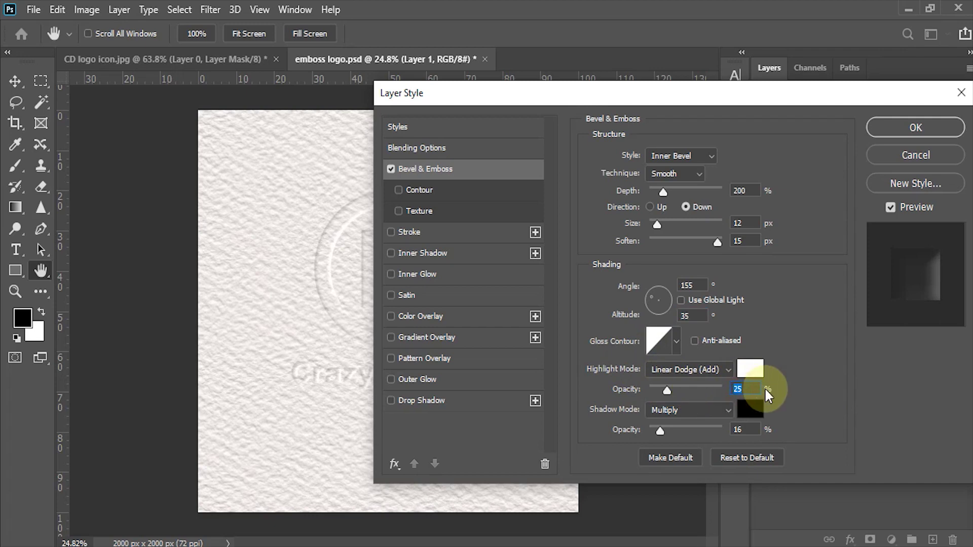
type("55")
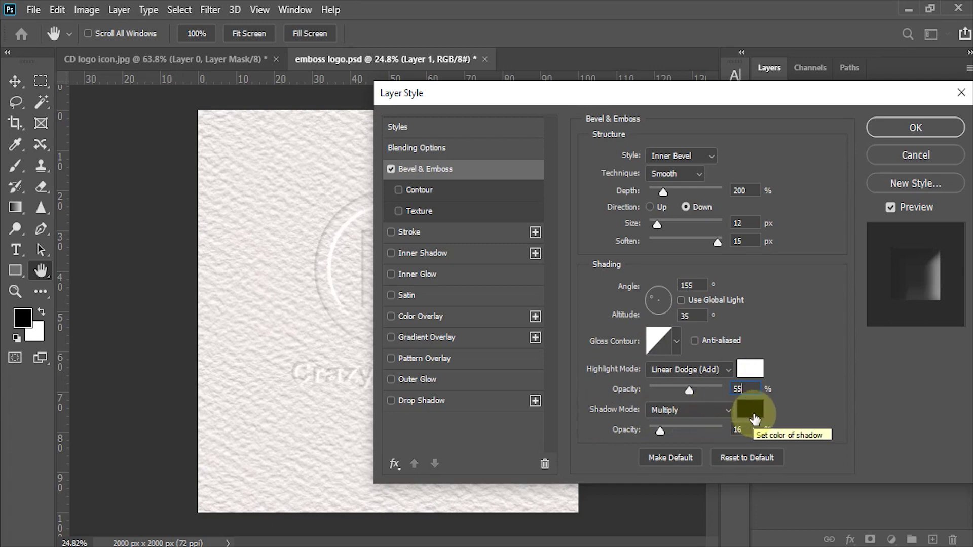
left_click(738, 428)
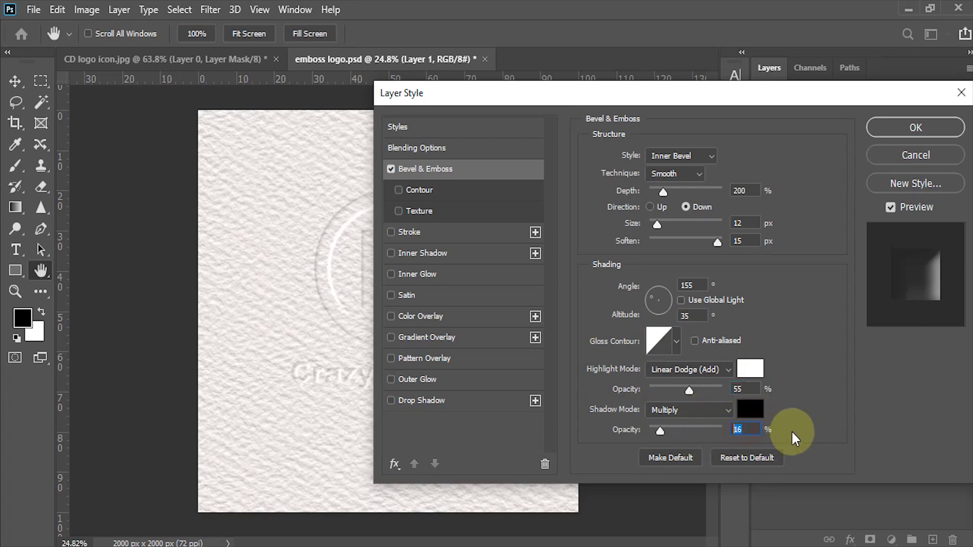
type("30")
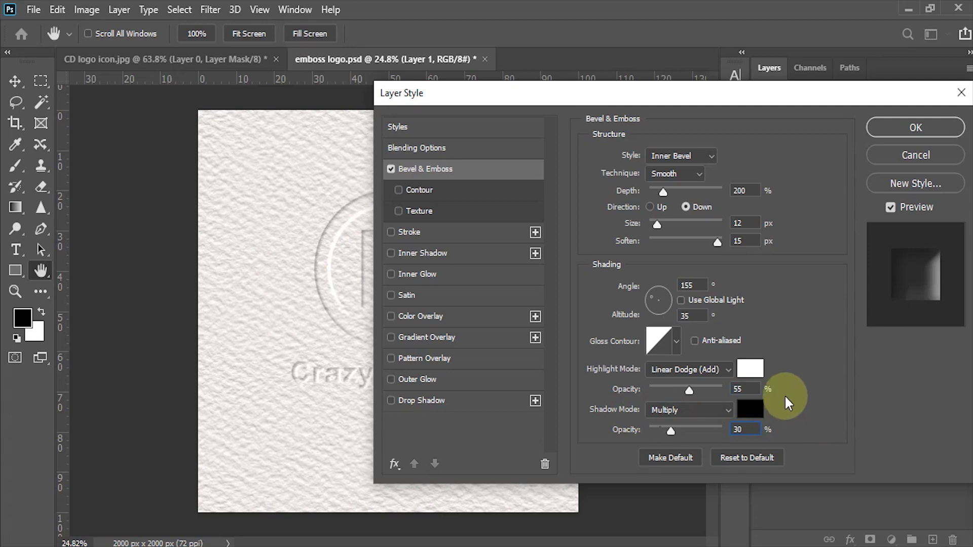
- Turn on a Drop Shadow for the logo with 40% opacity, 10 px distance and 8 px size
left_click(391, 401)
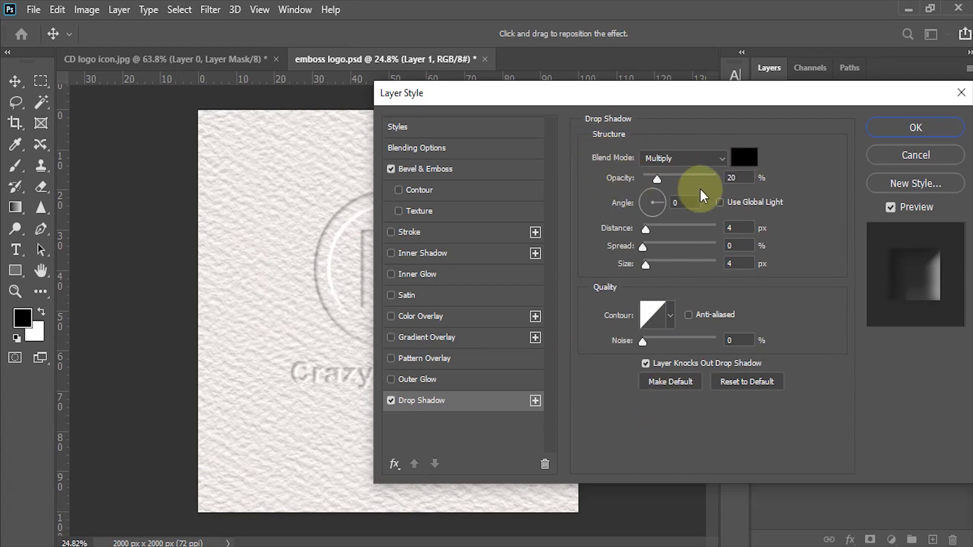
left_click(739, 178)
type("40")
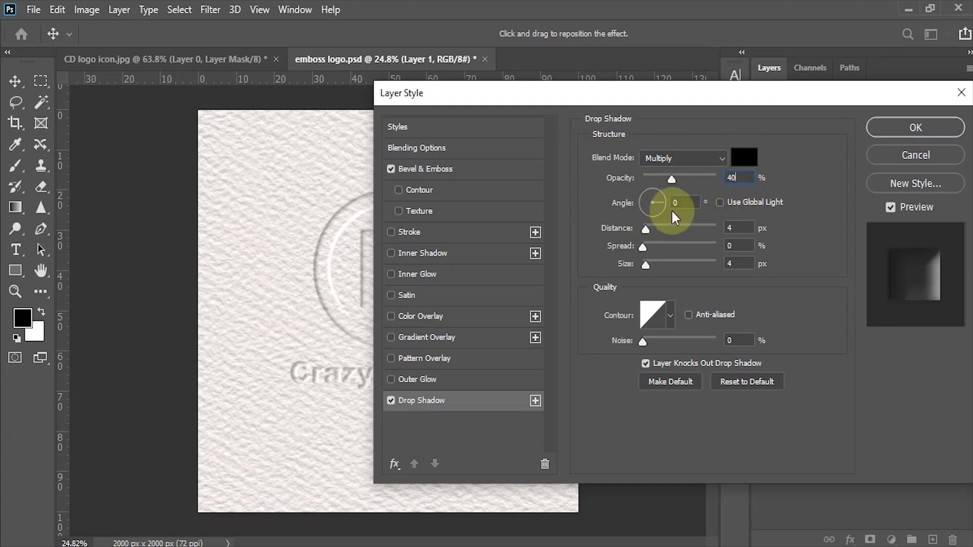
key("Tab")
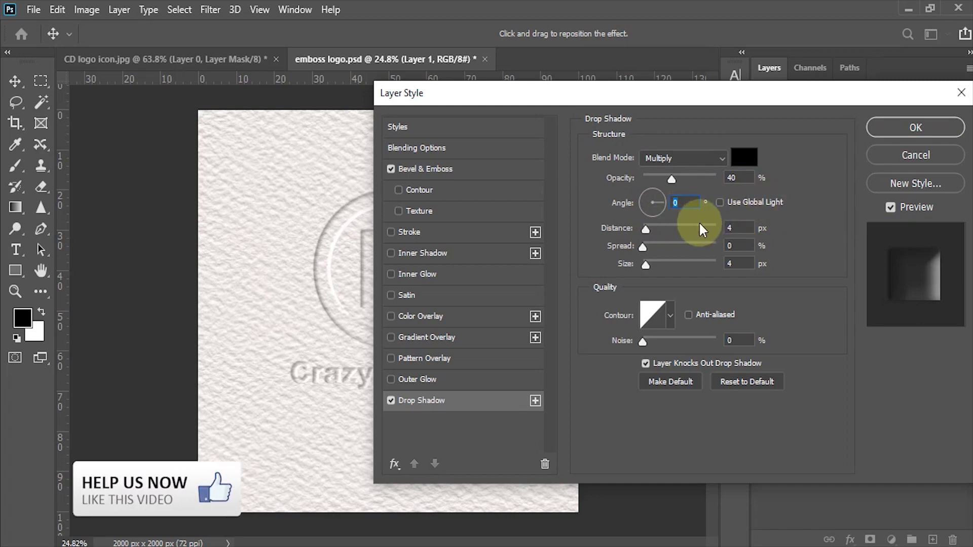
key("Tab")
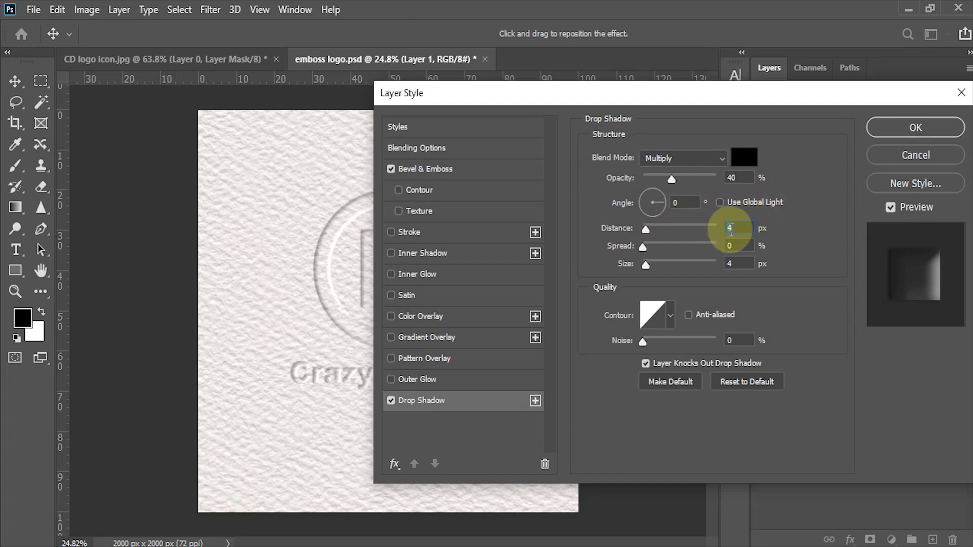
type("10")
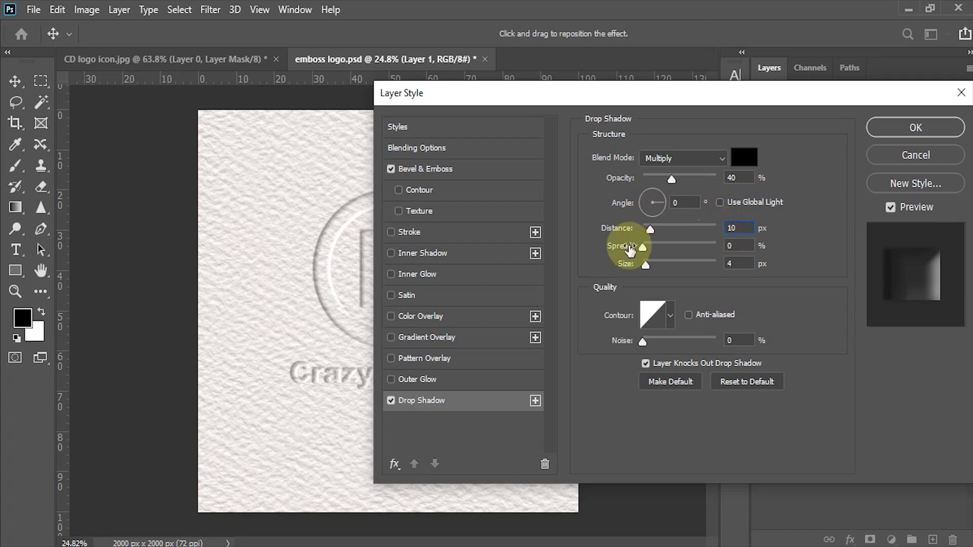
left_click(734, 247)
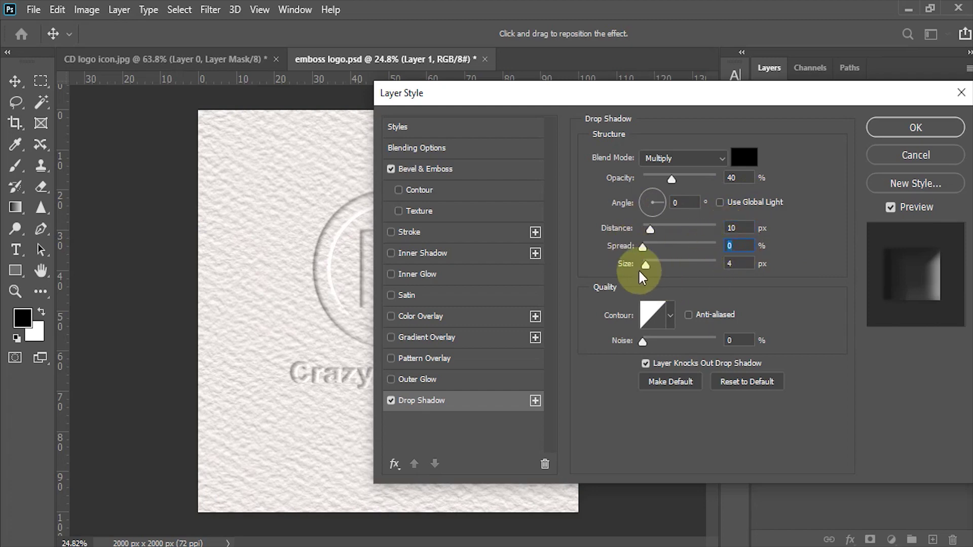
left_click(749, 265)
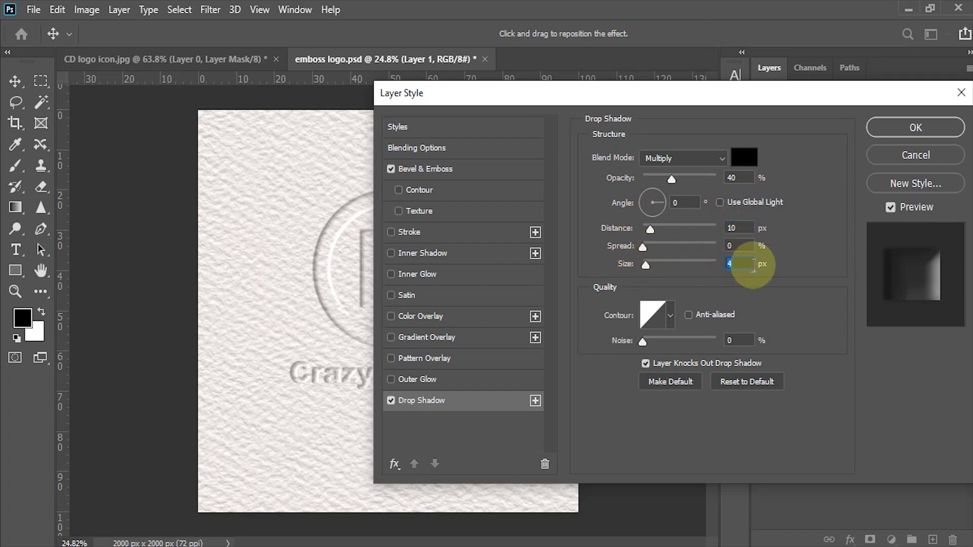
type("8")
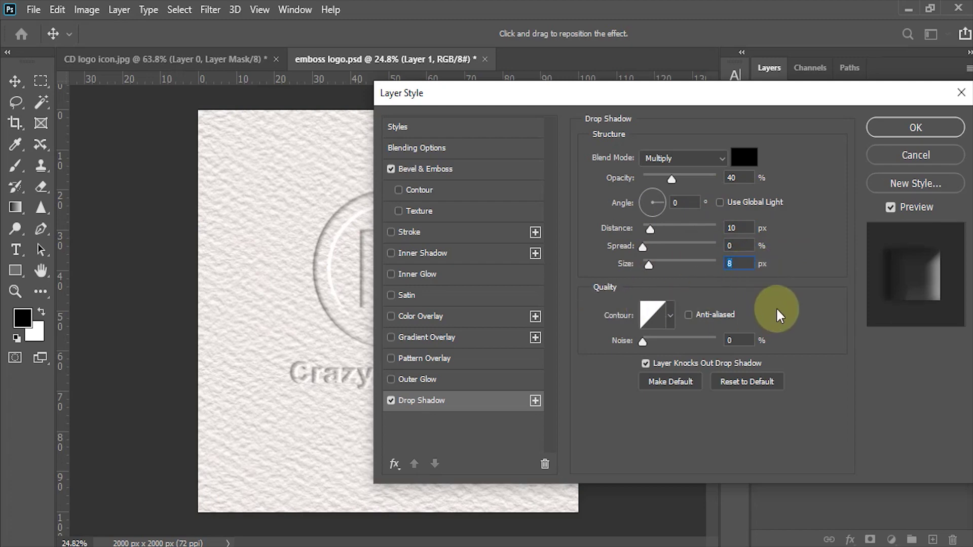
- Choose the Linear contour for the drop shadow and apply the layer style to the logo
left_click(670, 315)
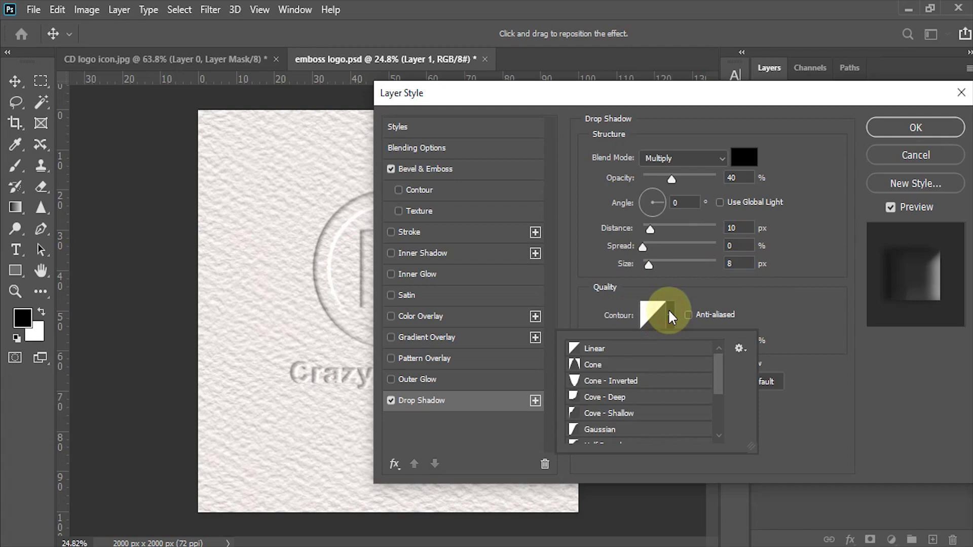
left_click(596, 350)
left_click(582, 310)
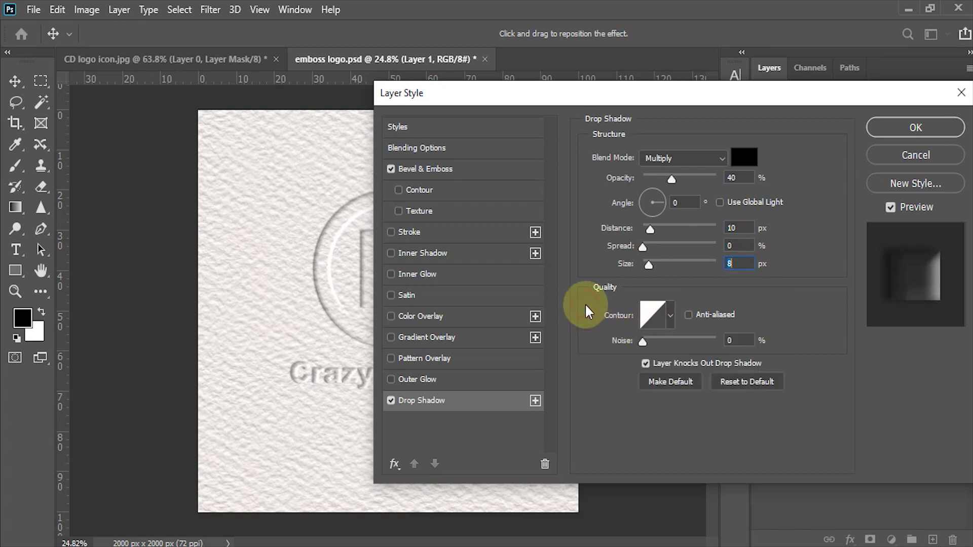
left_click(907, 135)
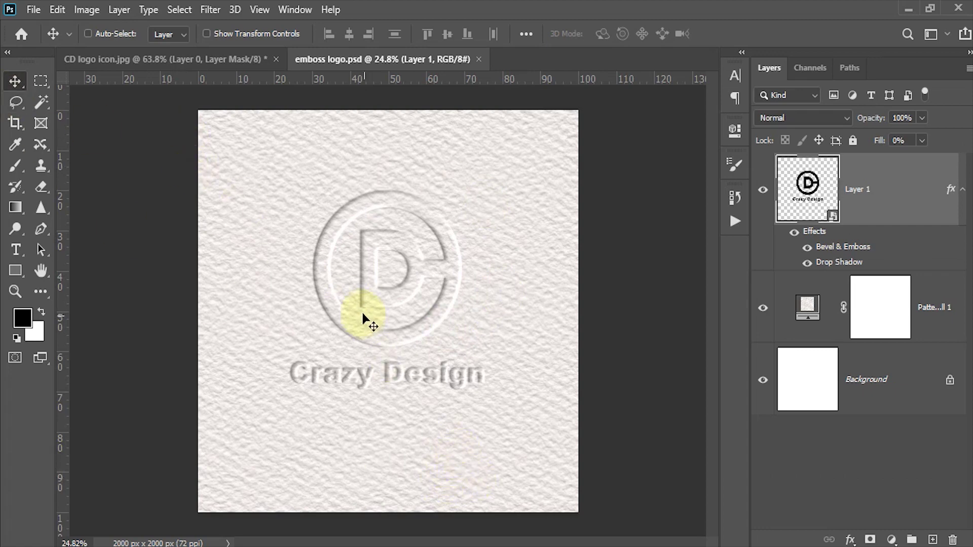
- Apply a Gaussian Blur smart filter with a 1.0 pixel radius to the logo layer
key("z")
left_click_drag(379, 336, 435, 457)
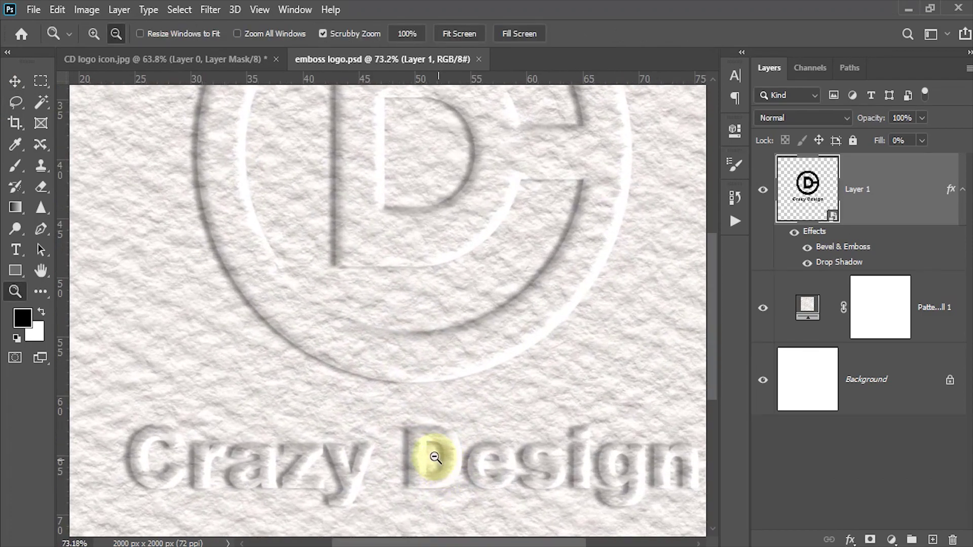
left_click(213, 10)
mouse_move(243, 193)
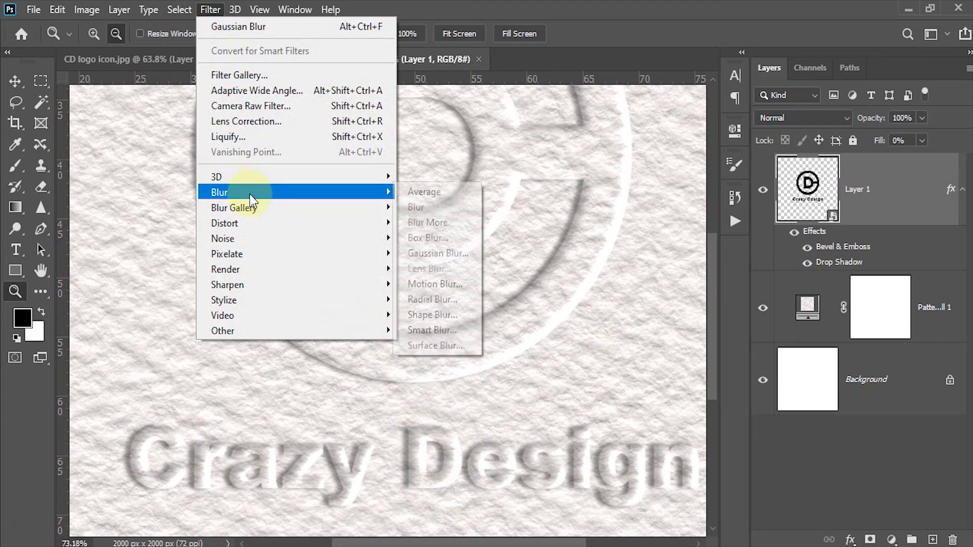
left_click(412, 253)
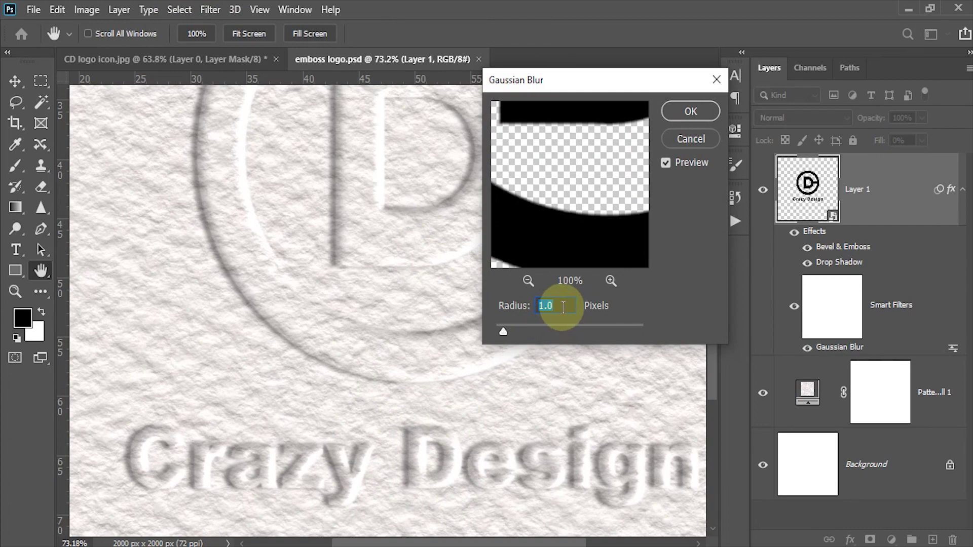
left_click(688, 106)
- Replace the pattern fill layer's watercolor texture with the beige fibrous paper pattern at 100% scale
key("z")
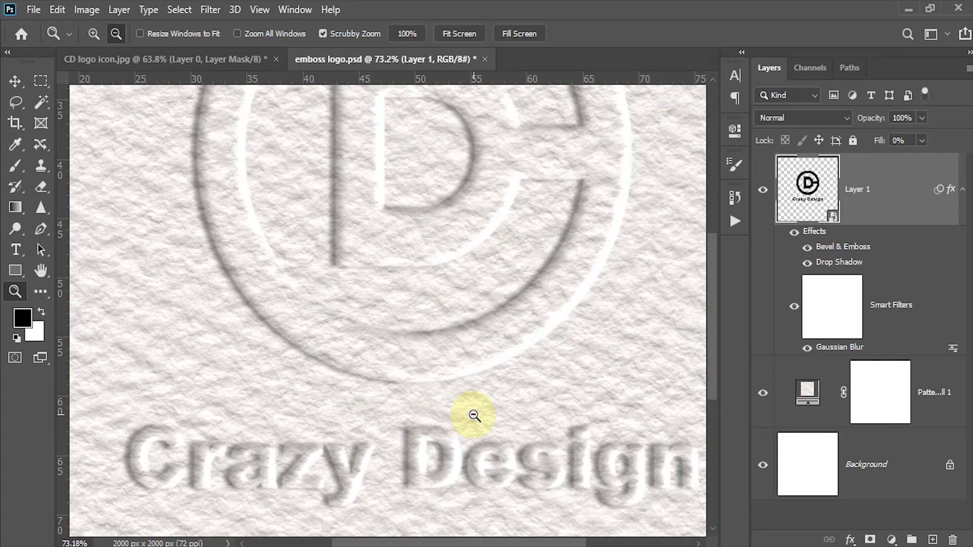
left_click_drag(474, 415, 474, 416)
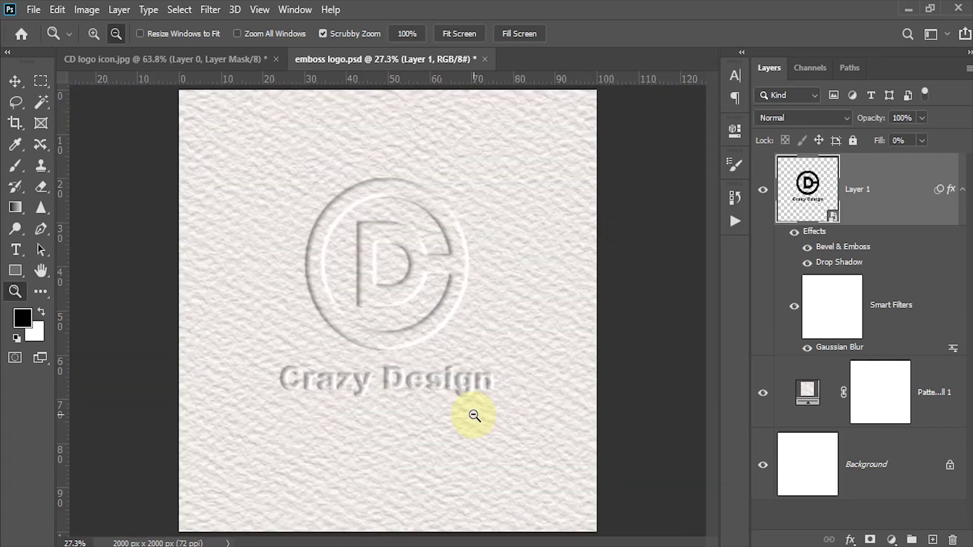
double_click(807, 391)
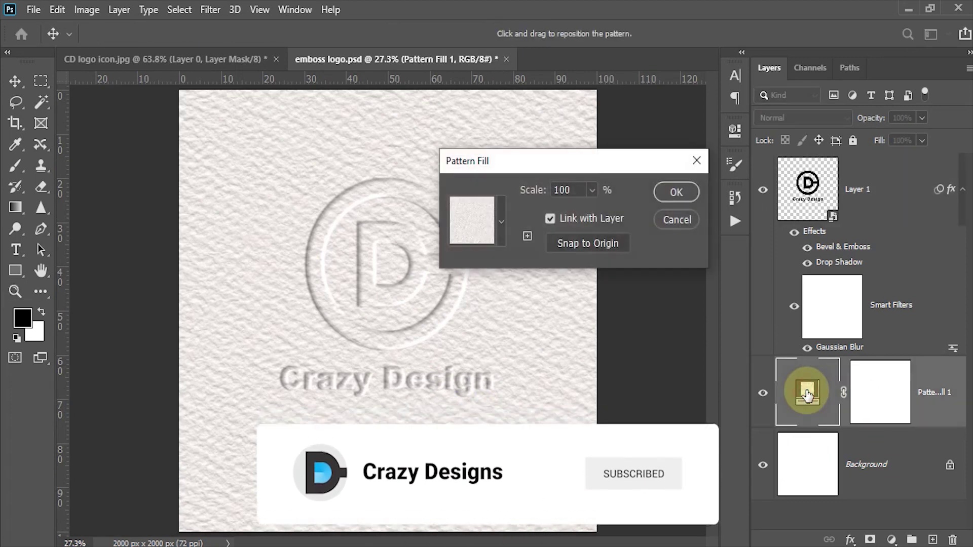
left_click(499, 212)
left_click(496, 348)
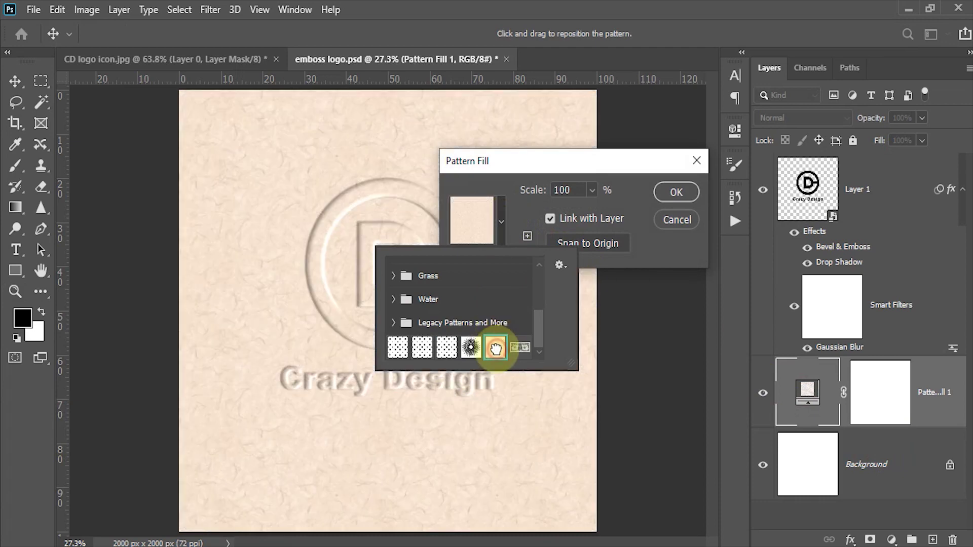
left_click(674, 192)
key("z")
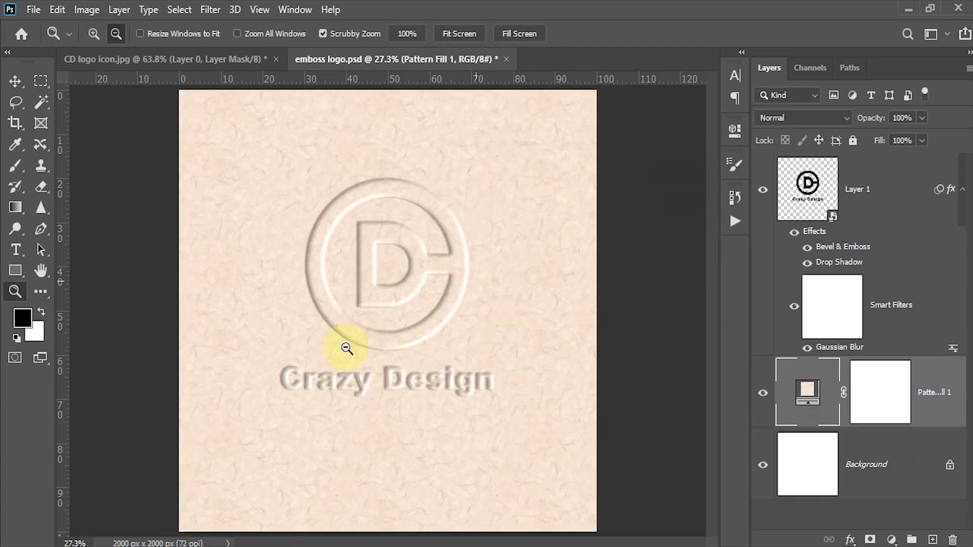
left_click_drag(297, 229, 341, 293)
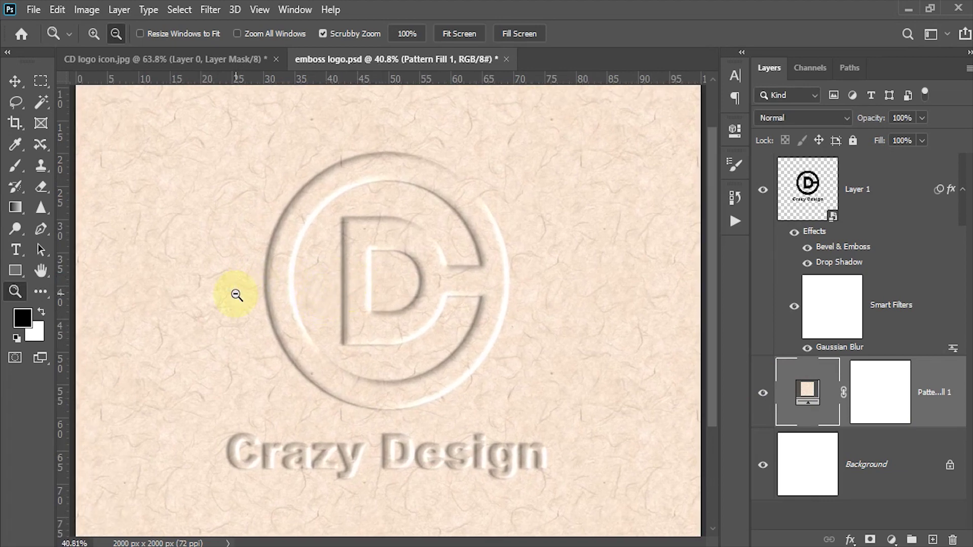